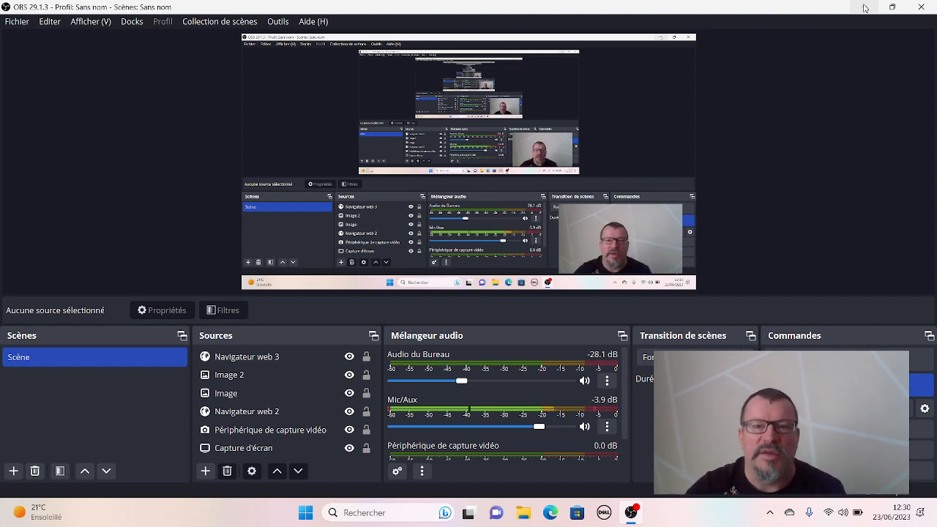
Switch to Google Chrome, maximize its window and open the fourth listed user profile.
click(864, 8)
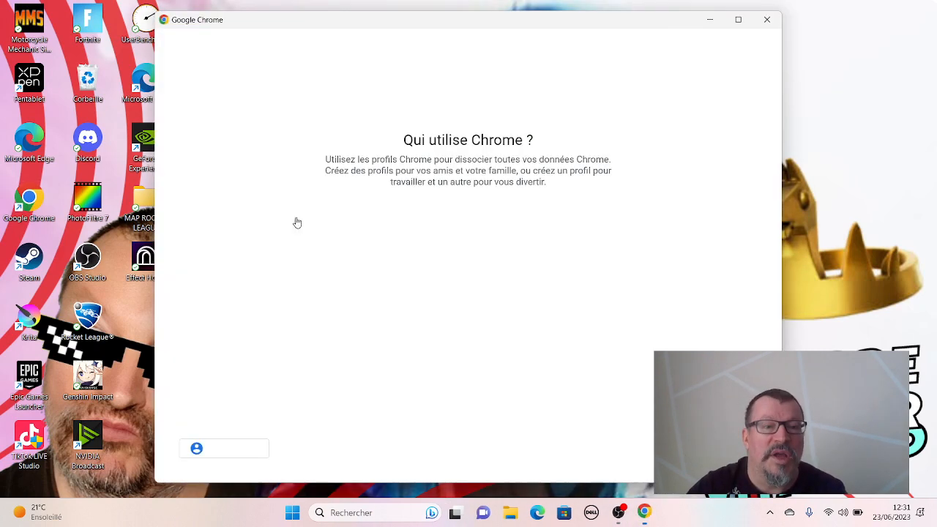
click(740, 19)
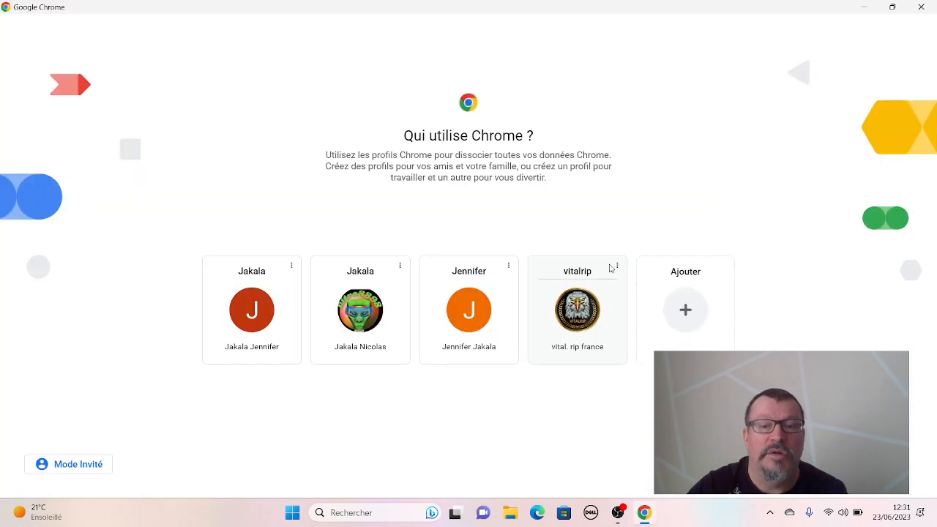
click(577, 316)
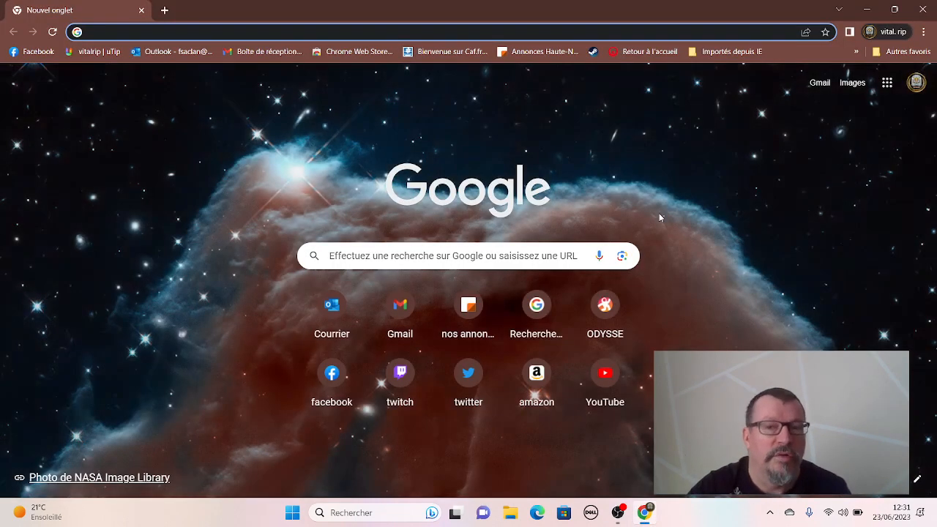
Find the saved TextStudio text-effect page among the bookmarks and open it.
click(857, 52)
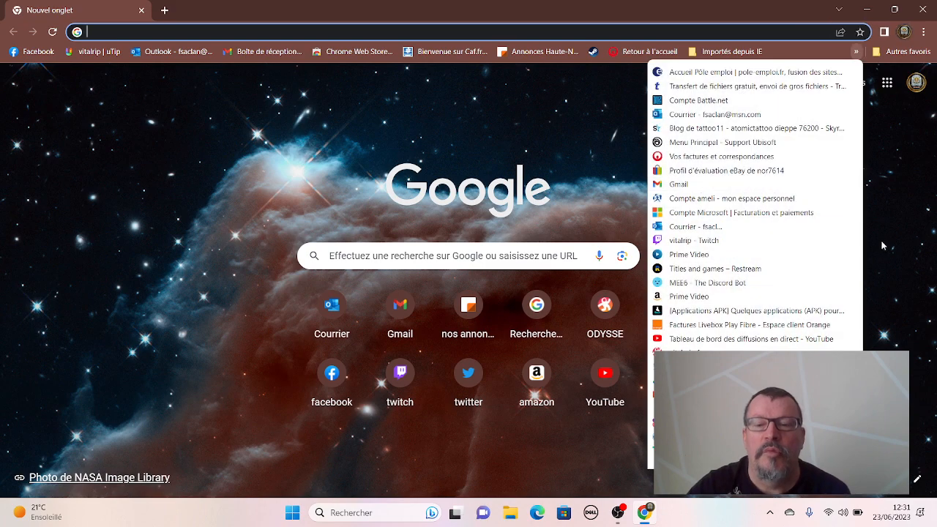
click(903, 53)
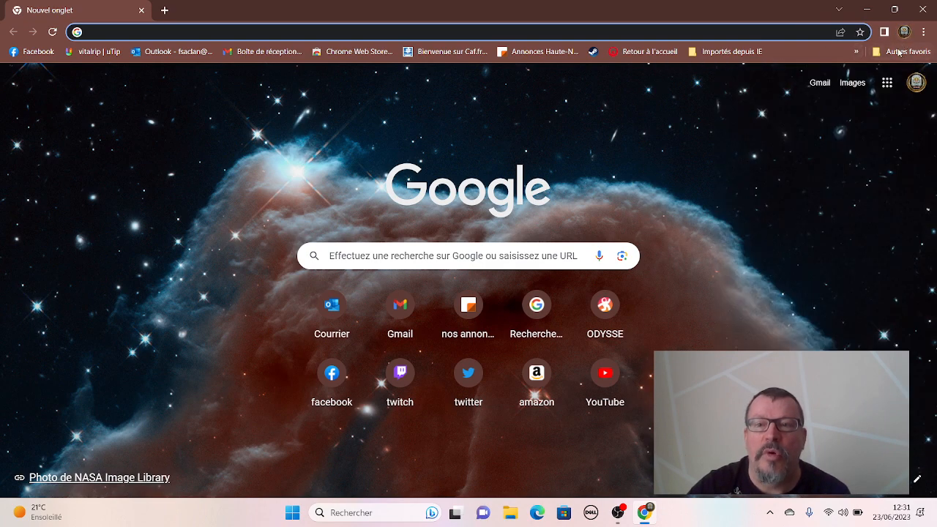
click(899, 51)
scroll(827, 257, down, 5)
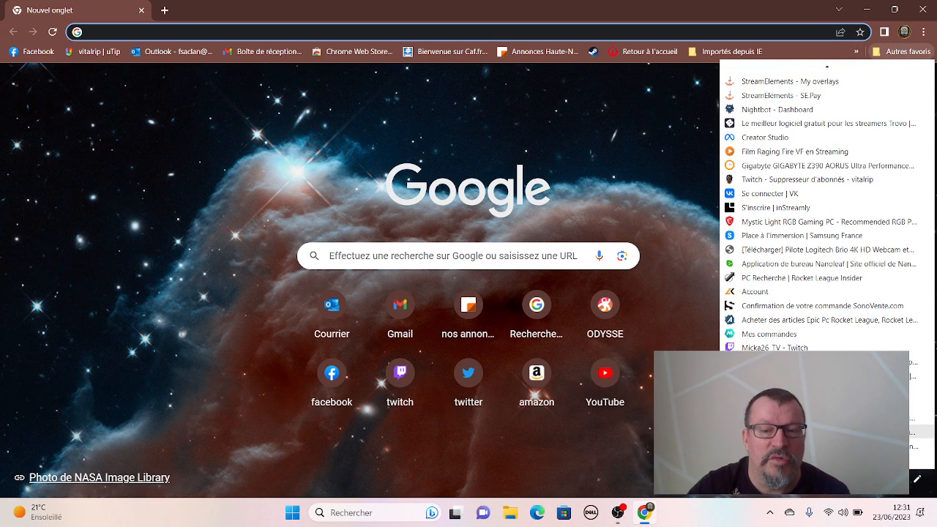
scroll(827, 445, up, 1)
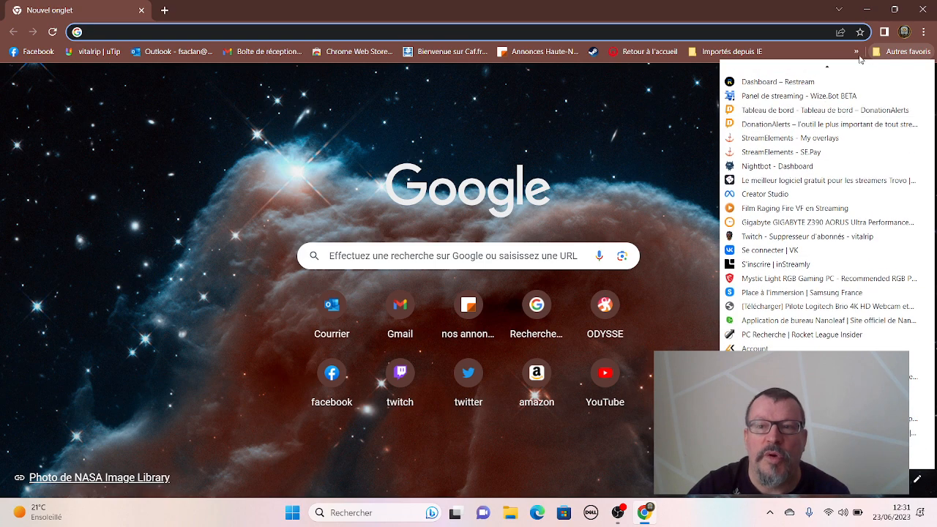
click(856, 53)
click(858, 54)
scroll(753, 219, down, 4)
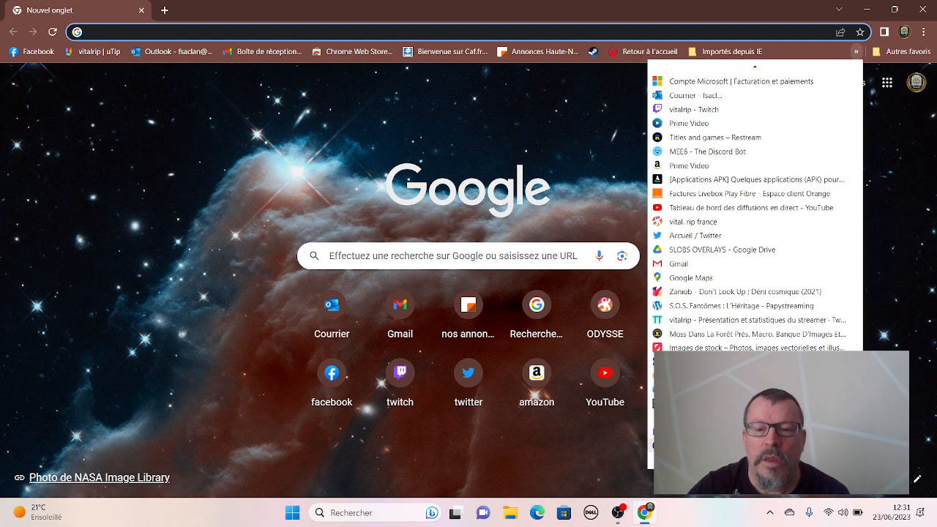
scroll(753, 220, down, 1)
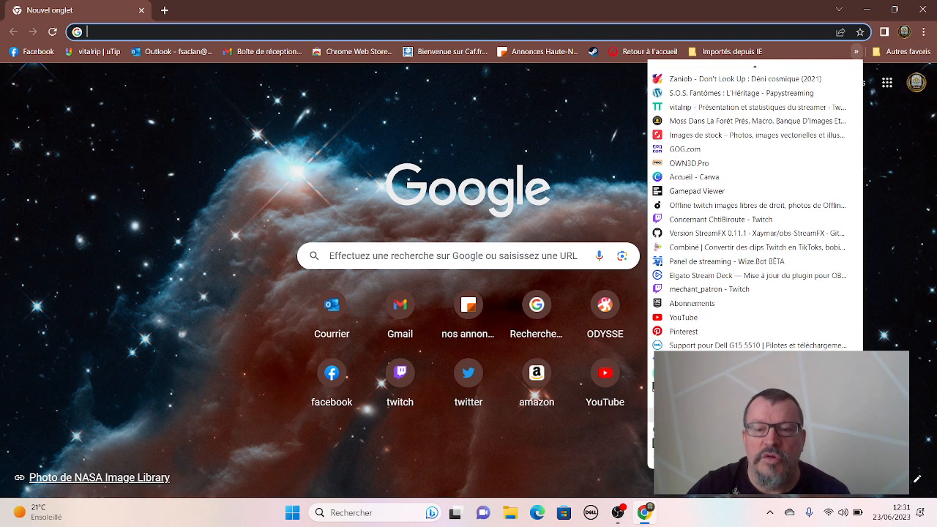
click(702, 388)
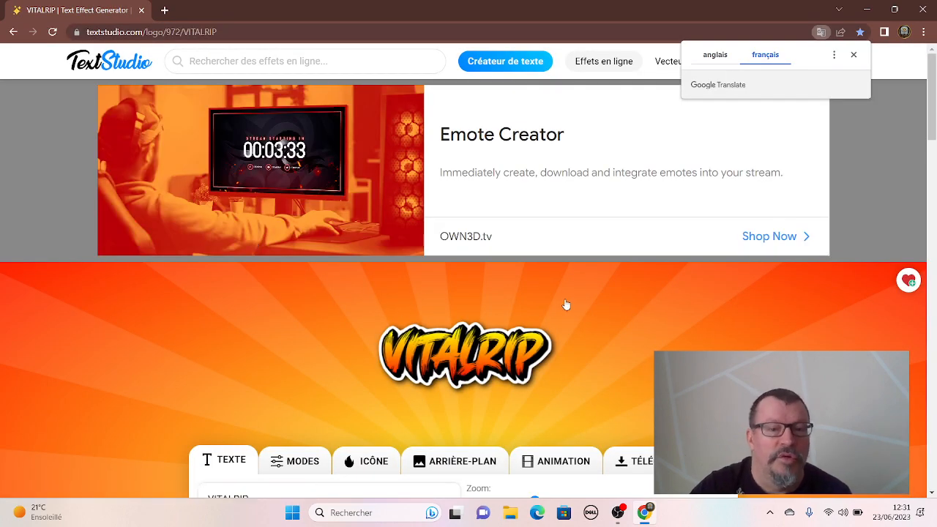
Go from the saved logo page to the TextStudio home page.
scroll(535, 355, down, 3)
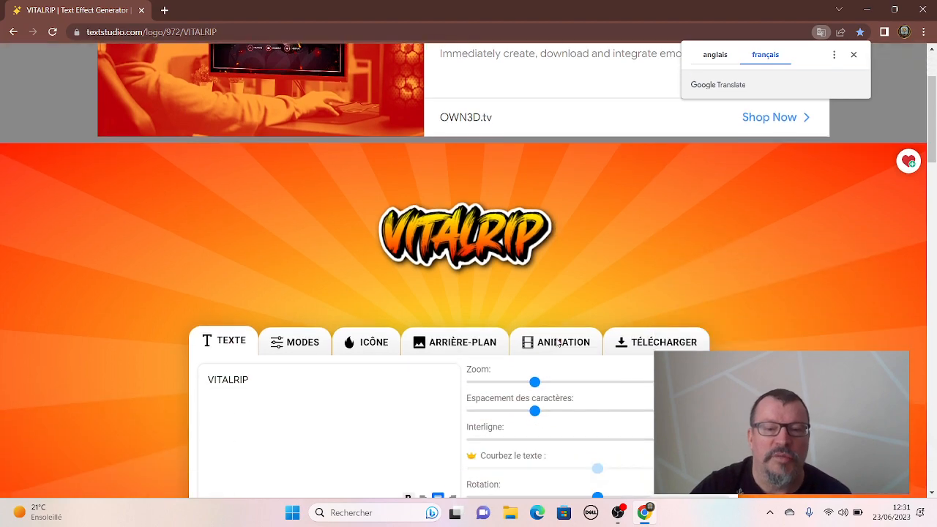
scroll(534, 314, up, 4)
click(371, 212)
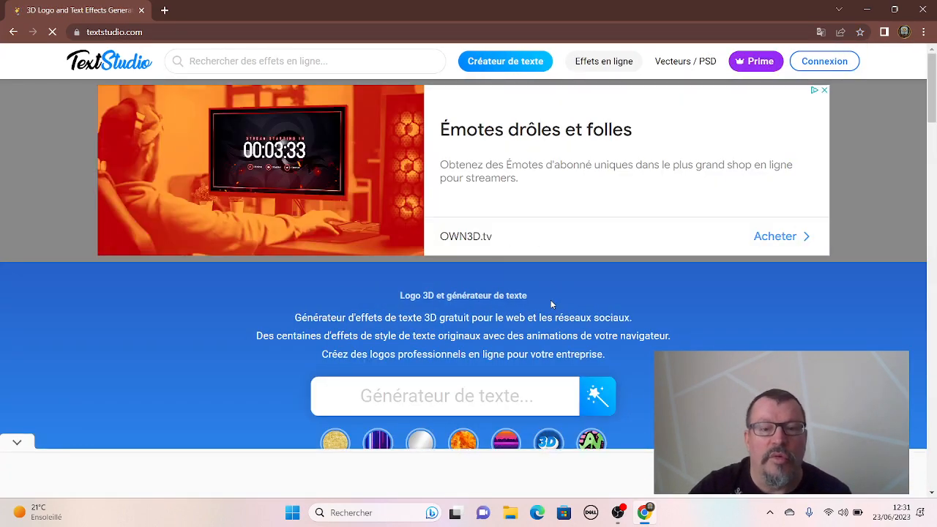
Open the Urban Art text effect from the gallery and look at its editor.
scroll(552, 301, down, 10)
scroll(554, 304, down, 2)
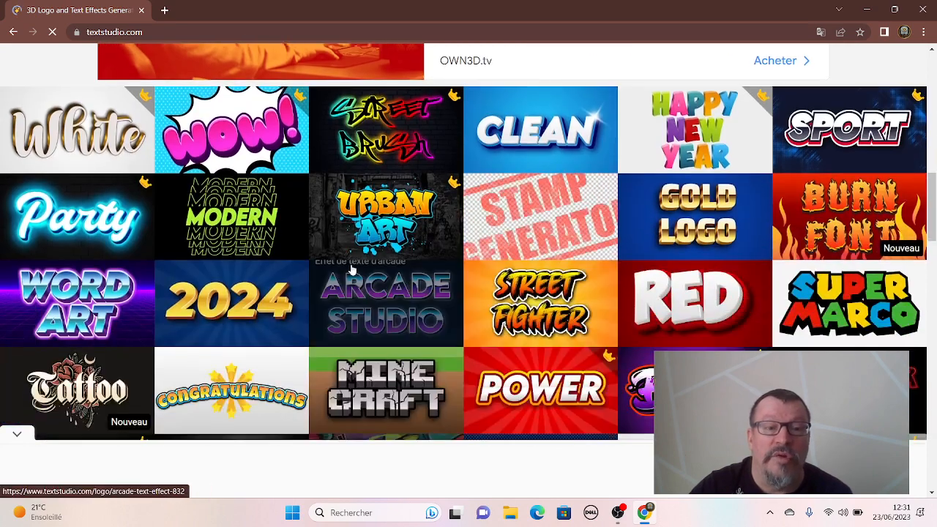
click(384, 214)
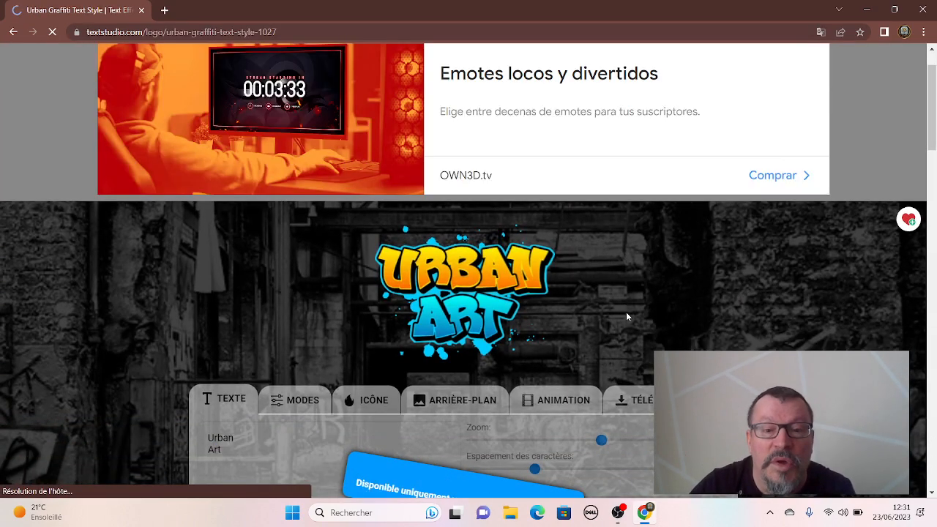
scroll(376, 351, down, 2)
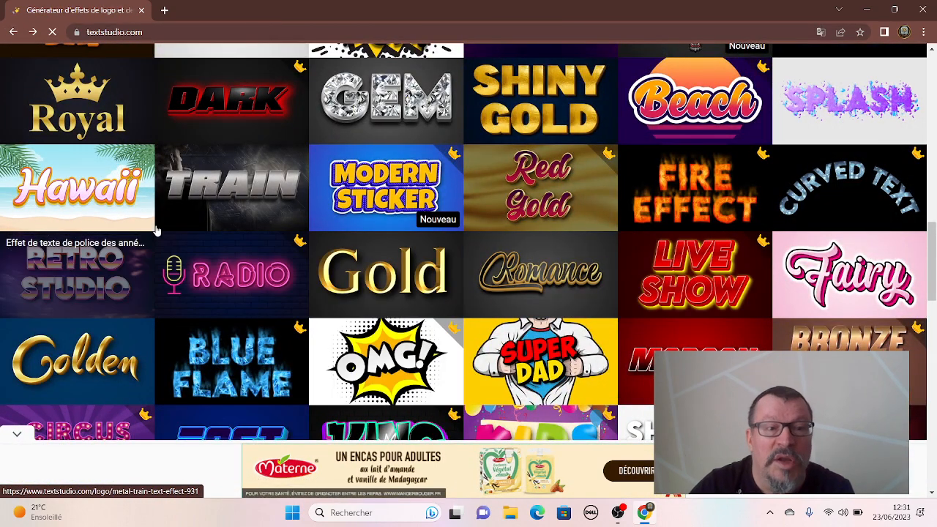
Browse further through the effects gallery and open the Fast text effect.
scroll(481, 285, down, 2)
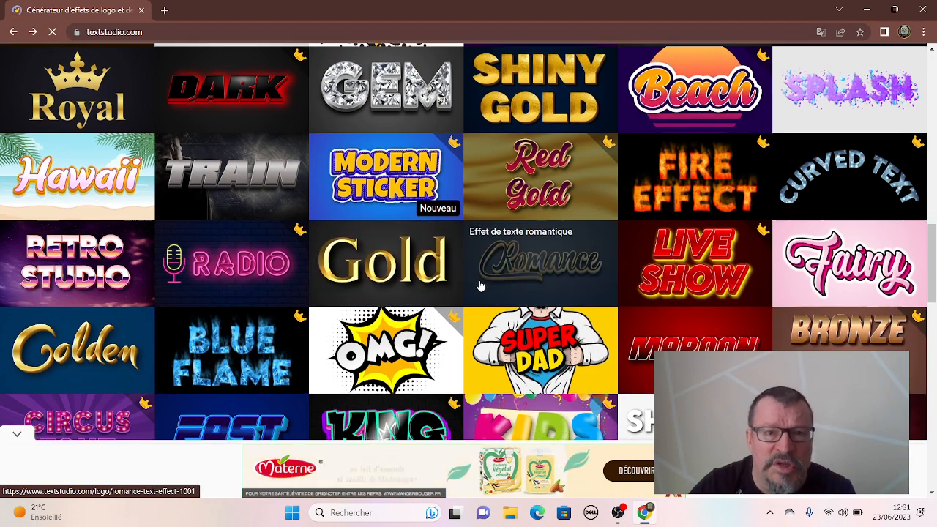
scroll(502, 283, down, 2)
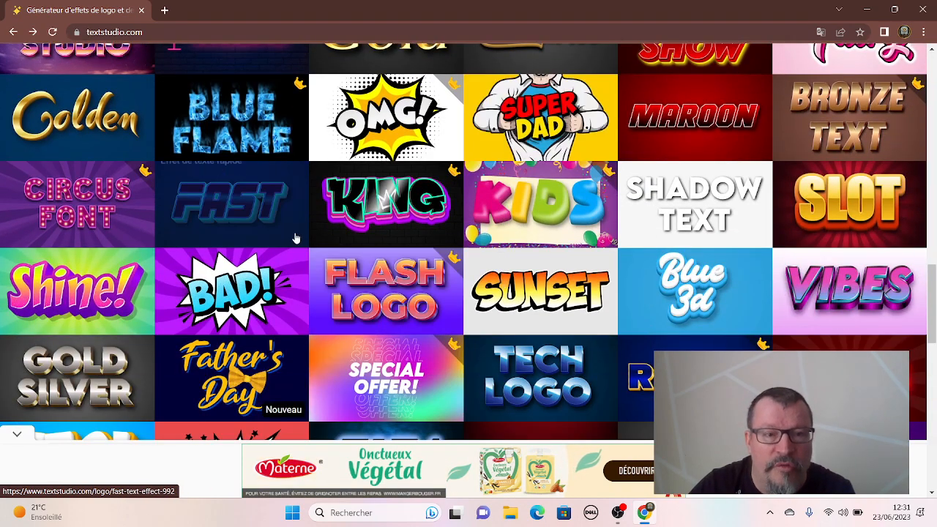
click(265, 229)
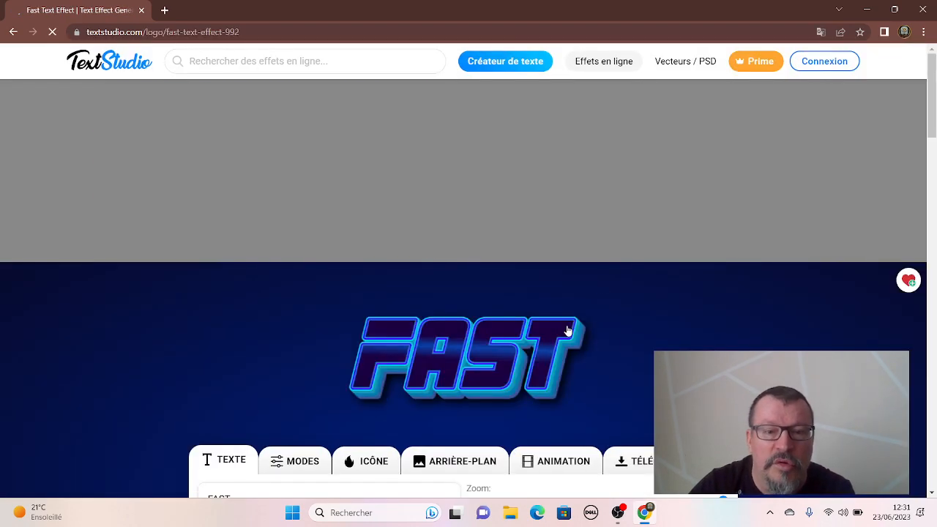
Replace the logo text with "gg" and apply the transparent preset background.
scroll(295, 314, down, 2)
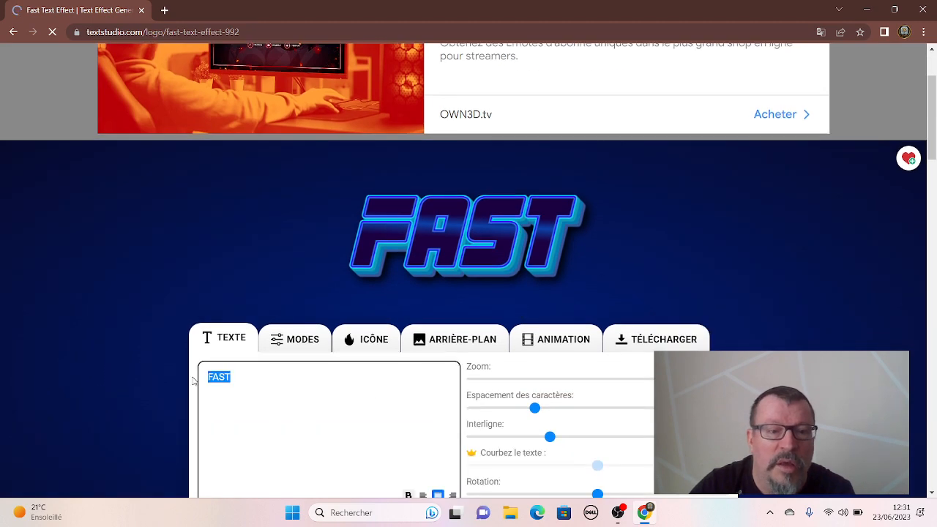
text(gg)
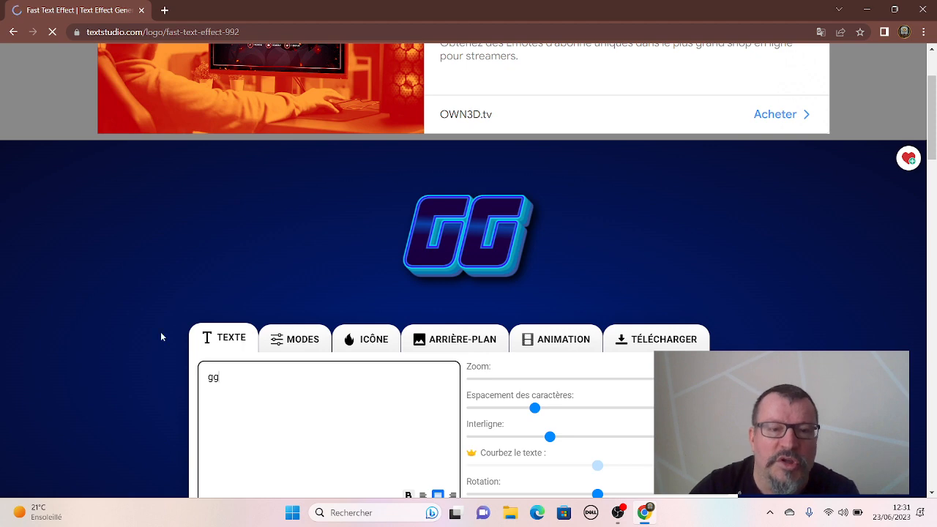
click(463, 338)
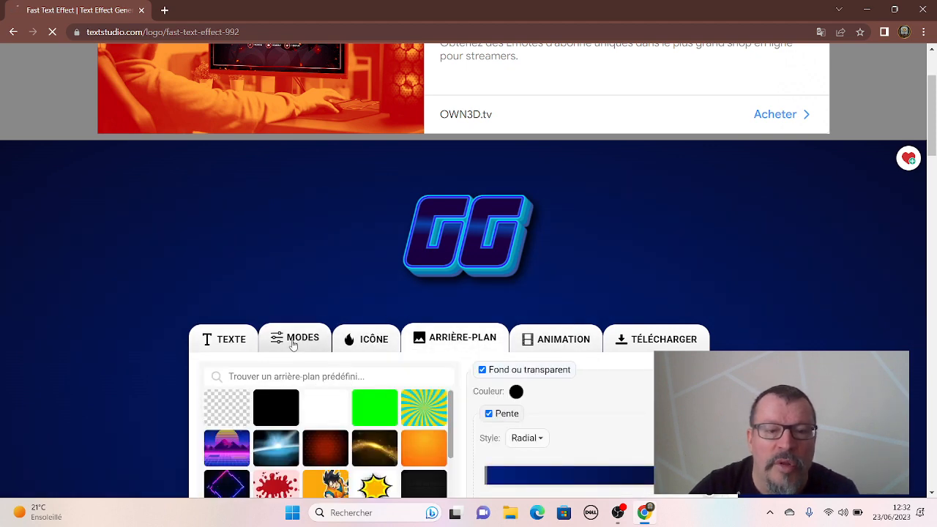
click(227, 414)
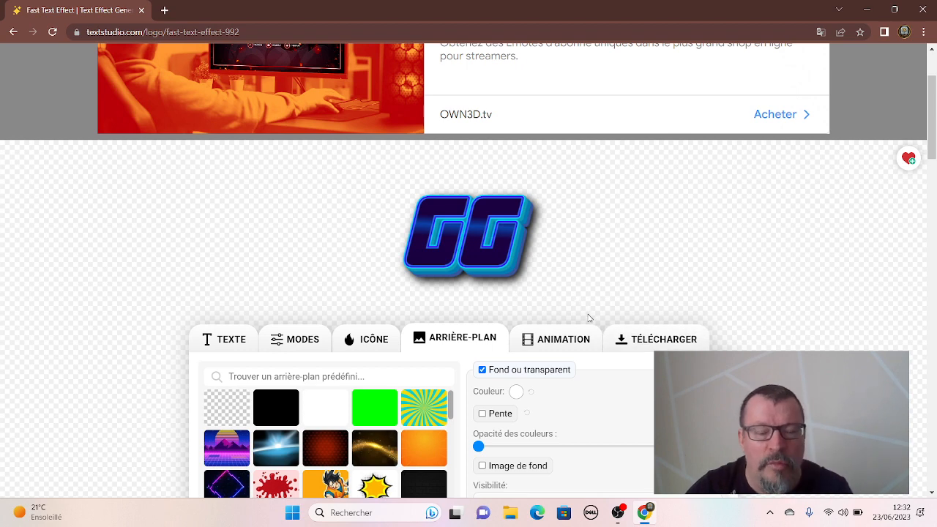
Apply the free Disparaître animation to the GG logo.
click(635, 341)
click(562, 340)
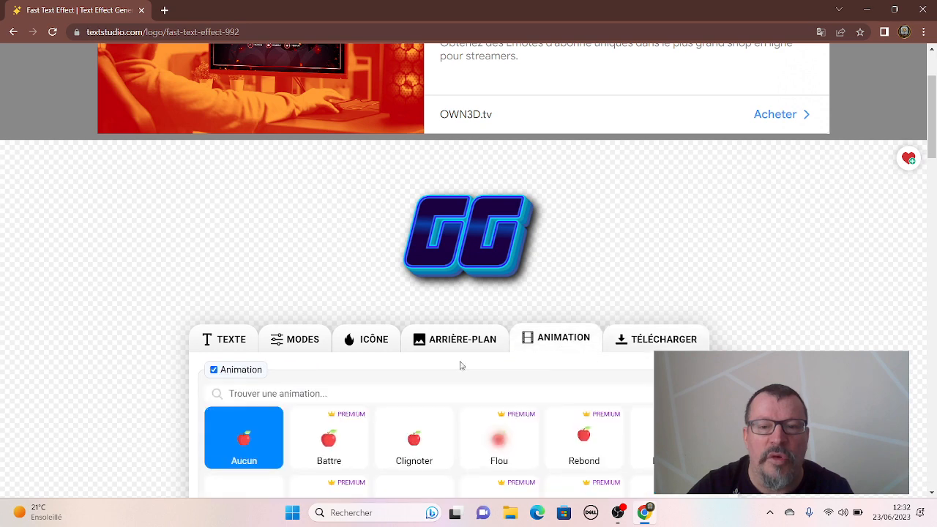
scroll(610, 353, down, 2)
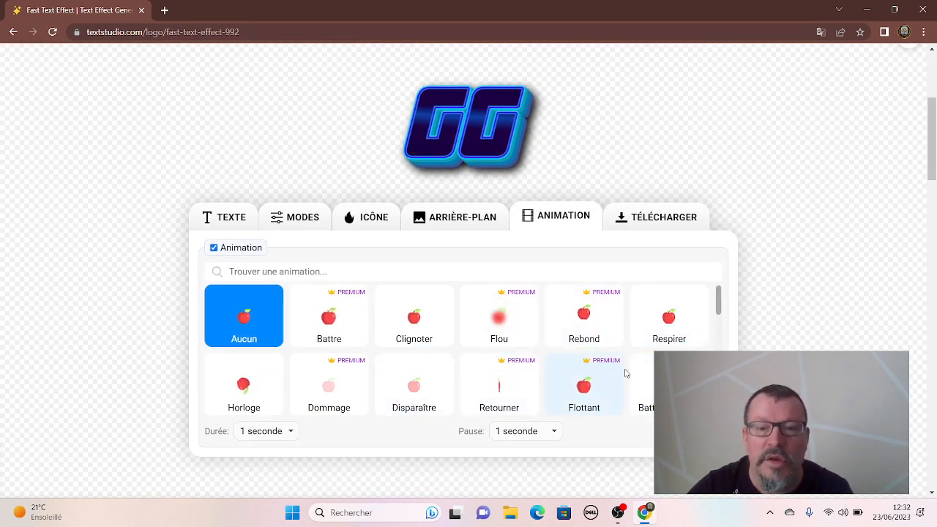
click(408, 399)
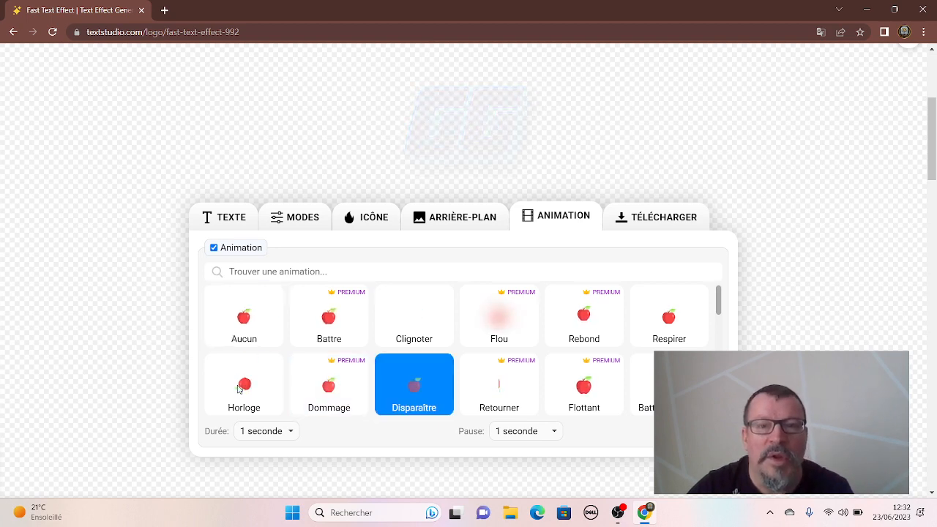
Download the animated logo as a GIF named gg-23-06-2023 into the Images folder and dismiss the download dialog.
click(650, 219)
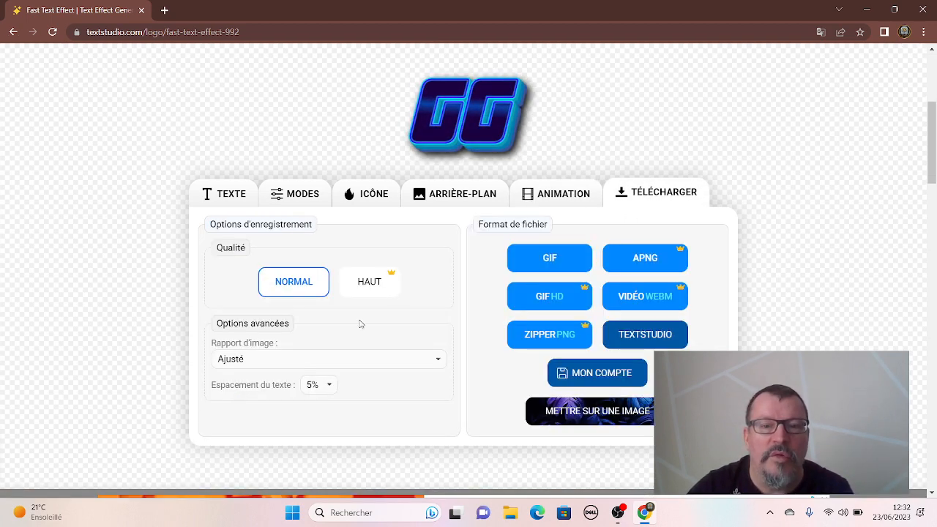
click(529, 265)
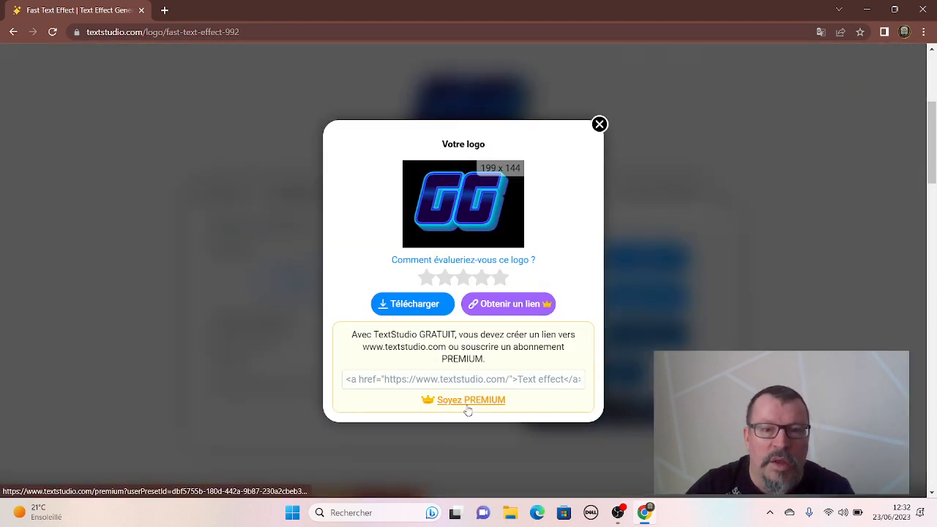
click(414, 303)
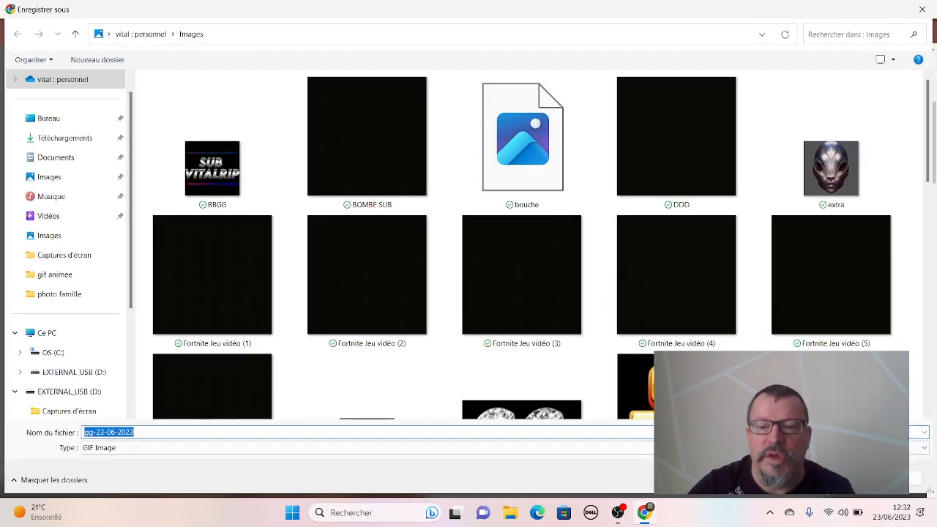
key(Return)
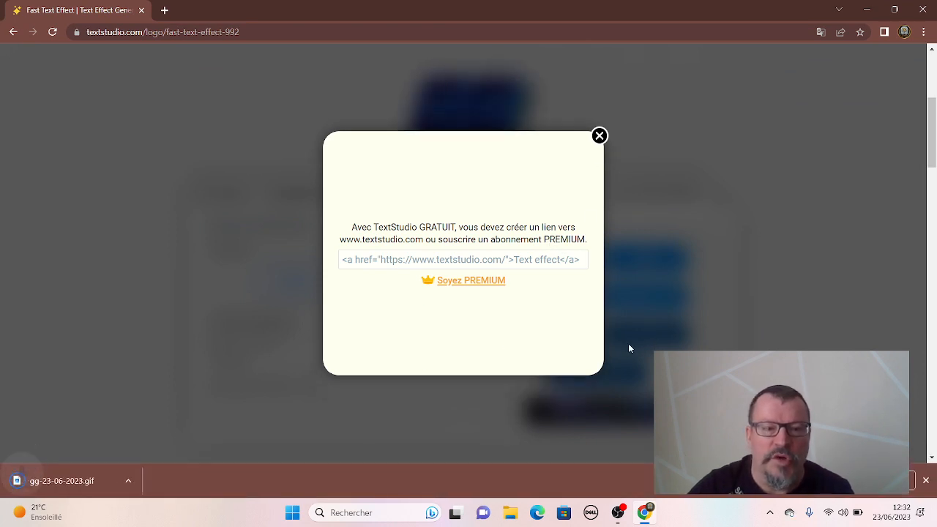
click(598, 135)
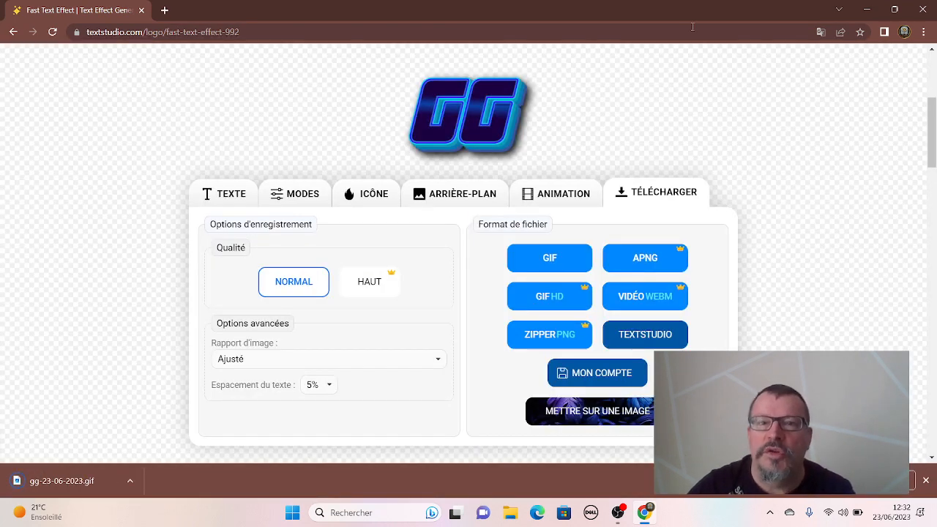
Open the bookmarked Canva home page in a new browser tab.
click(164, 10)
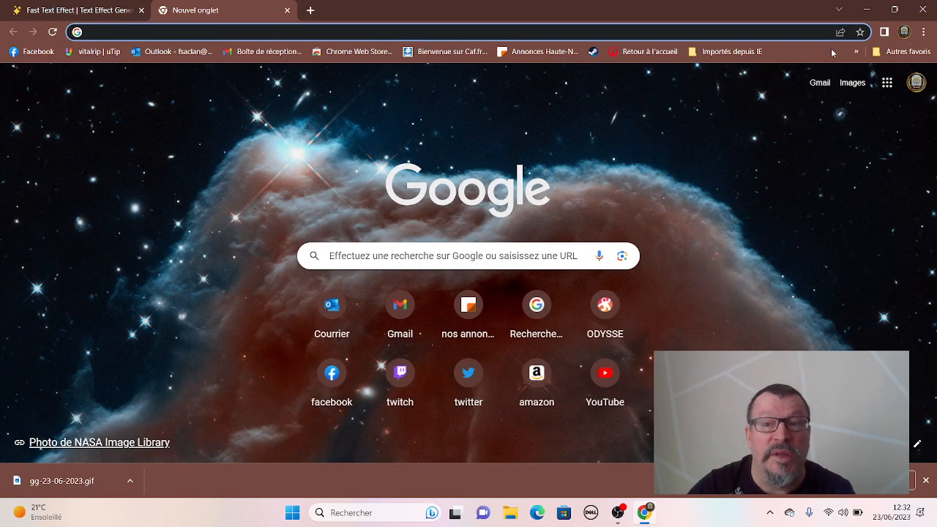
click(858, 52)
scroll(763, 286, down, 1)
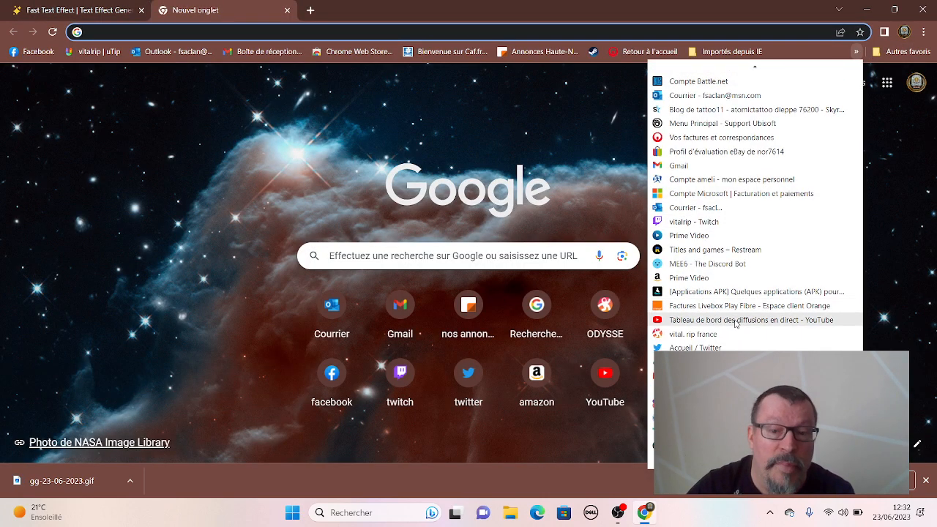
scroll(755, 212, down, 3)
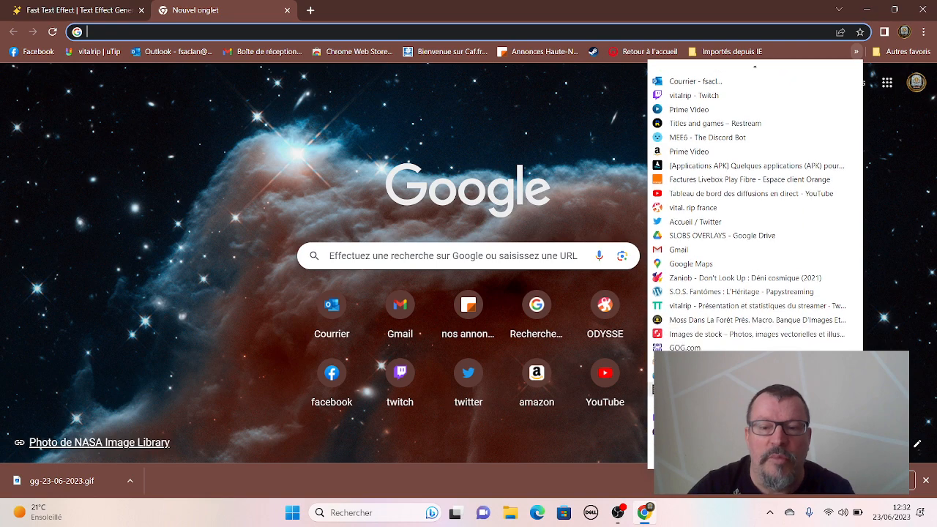
click(688, 375)
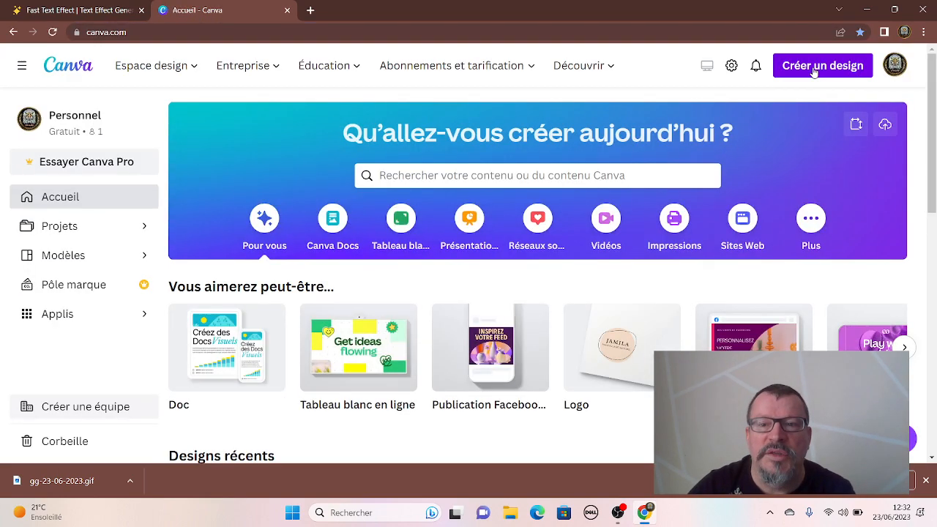
Create a new custom-size design of 112 × 112 px and fill its page background with black.
click(855, 125)
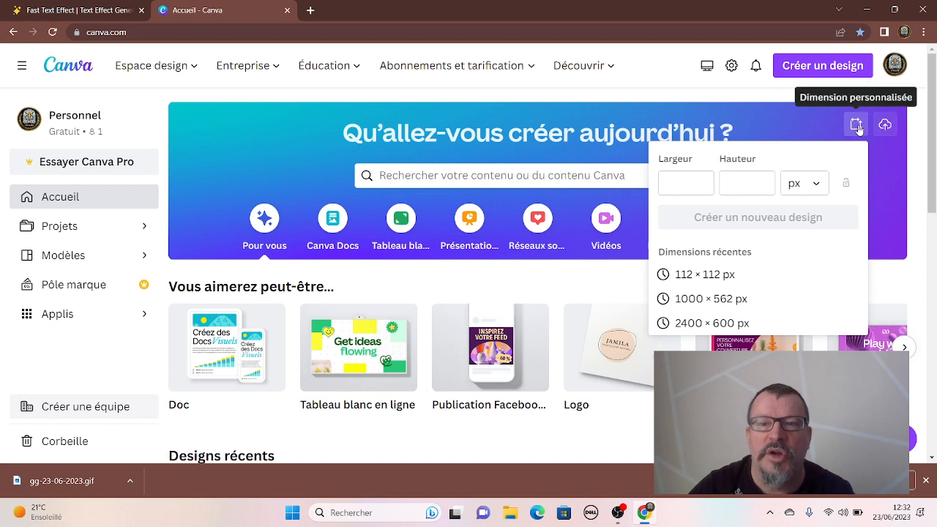
click(699, 274)
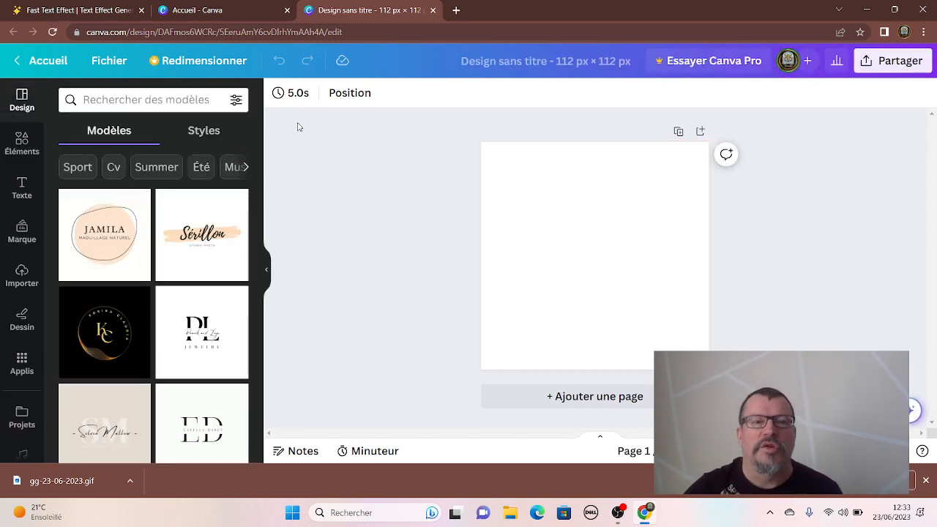
click(524, 206)
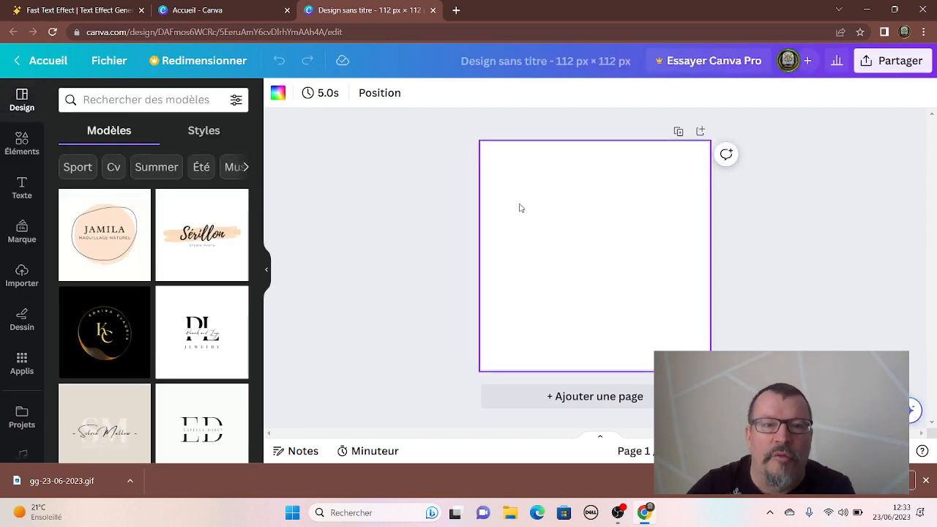
click(278, 96)
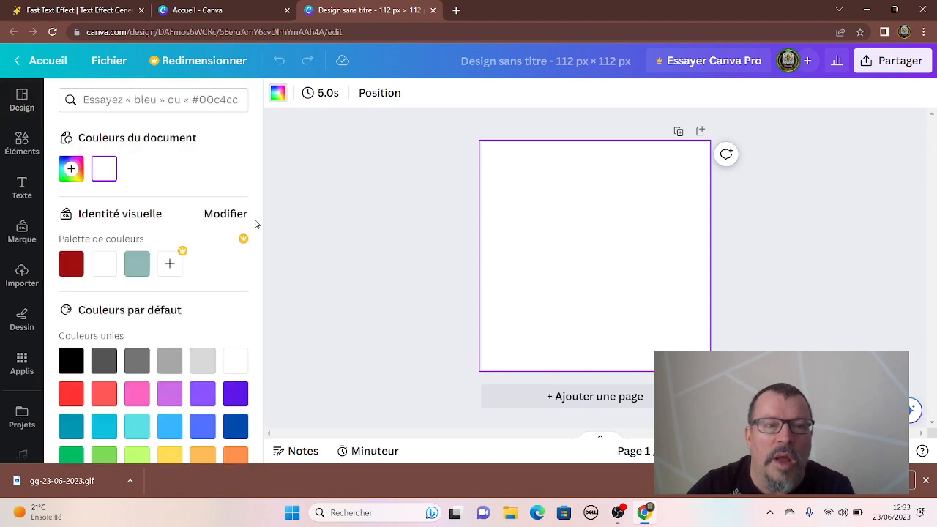
click(71, 360)
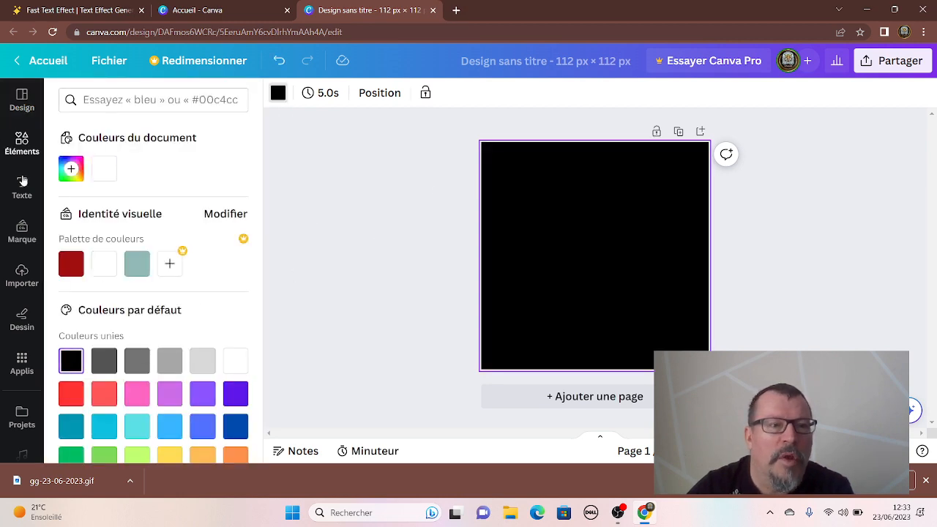
Import the gg-23-06-2023 GIF from the Images folder and place it on the page.
click(22, 274)
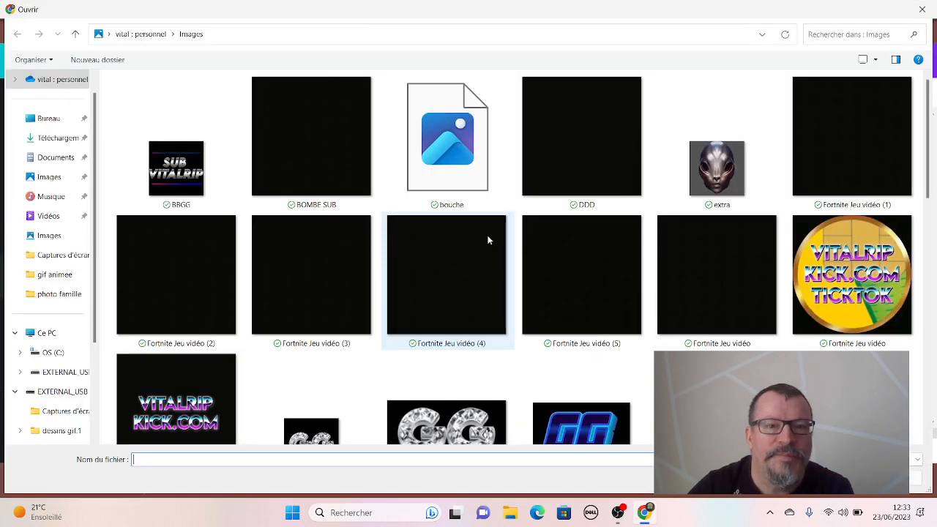
scroll(586, 355, down, 3)
double_click(581, 255)
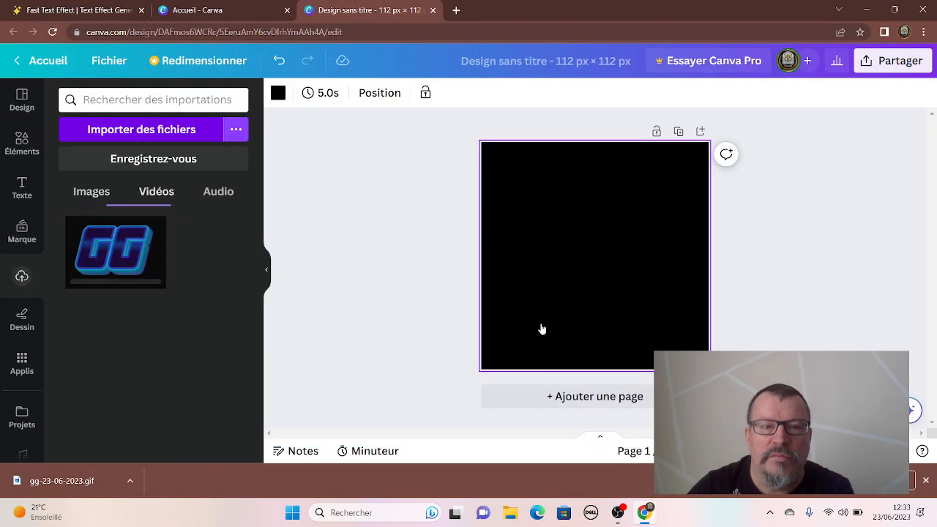
click(108, 270)
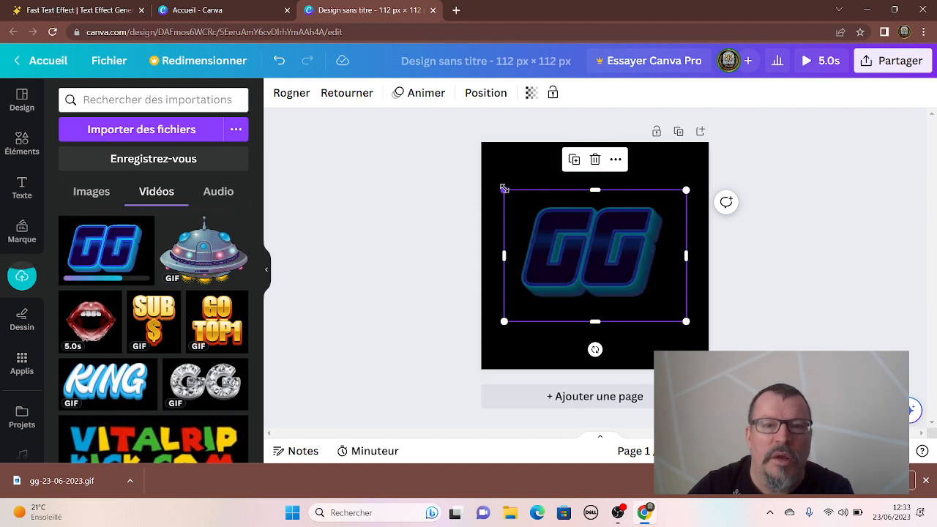
Enlarge the GG GIF from opposite corners so it spans the full page width.
drag(503, 191, 481, 175)
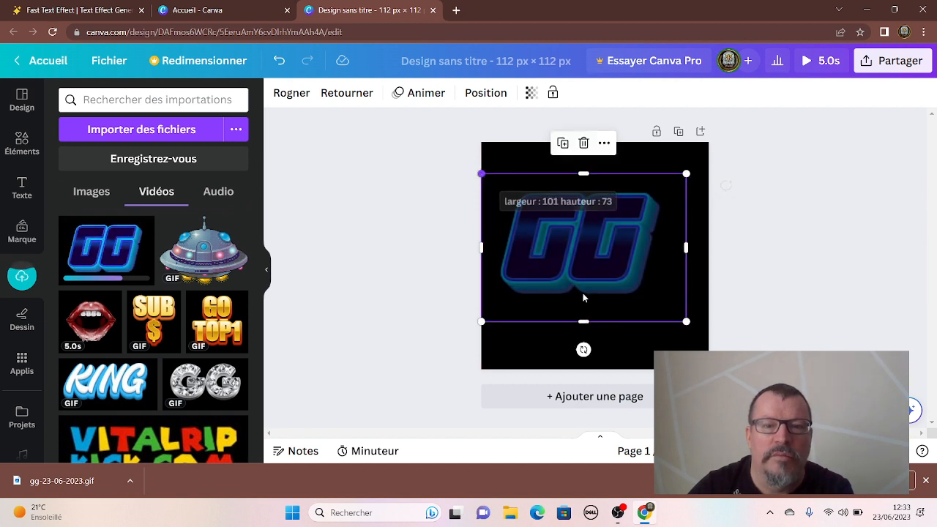
drag(686, 318, 708, 338)
click(787, 253)
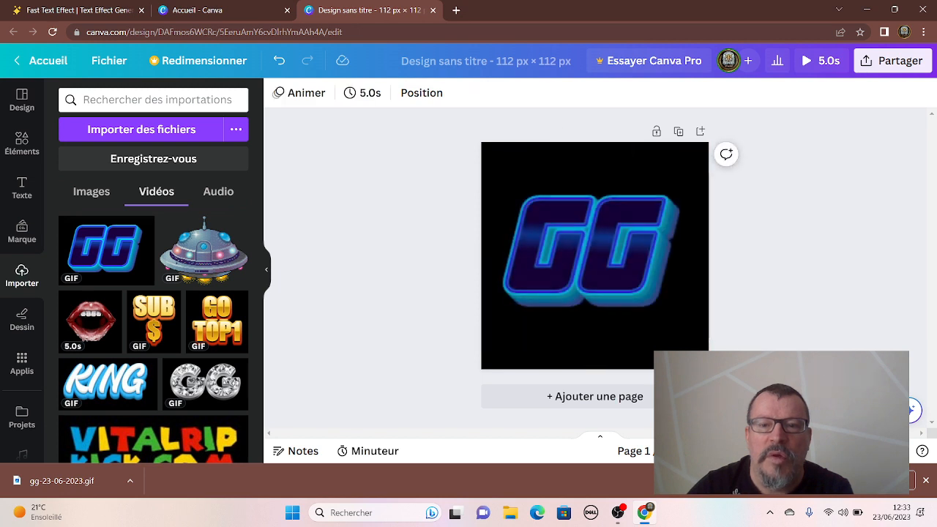
Add the uploaded flying saucer GIF, shrunk to under half the page width and tilted counterclockwise over the lower-right corner of the GG text.
drag(216, 250, 644, 253)
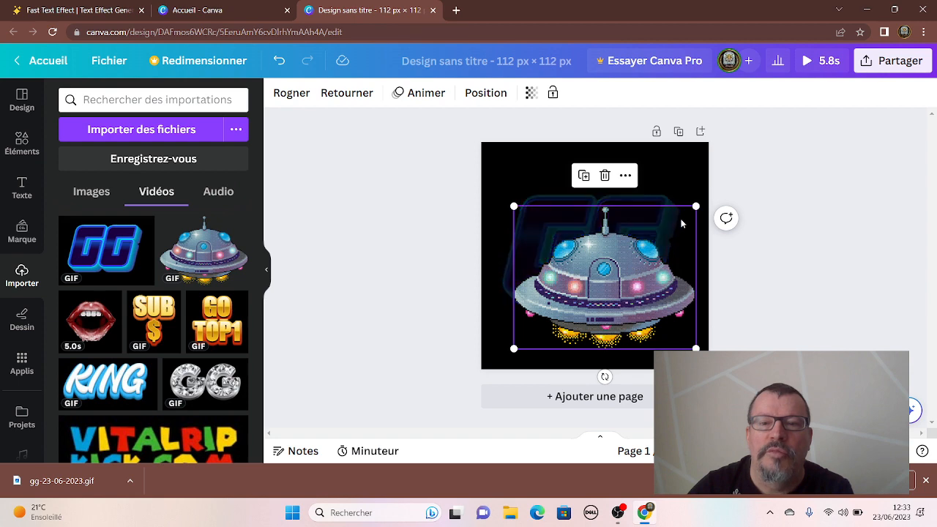
drag(694, 204, 638, 264)
drag(574, 311, 627, 301)
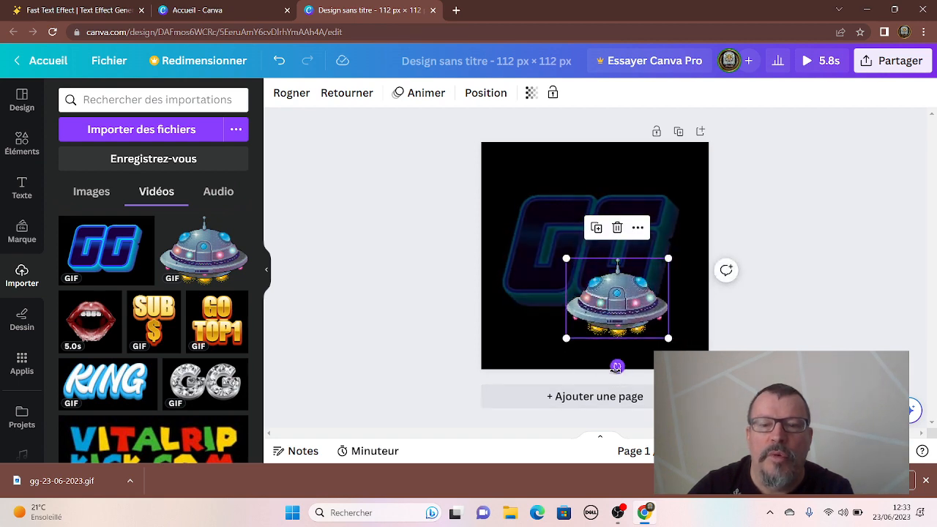
click(621, 303)
drag(621, 303, 659, 292)
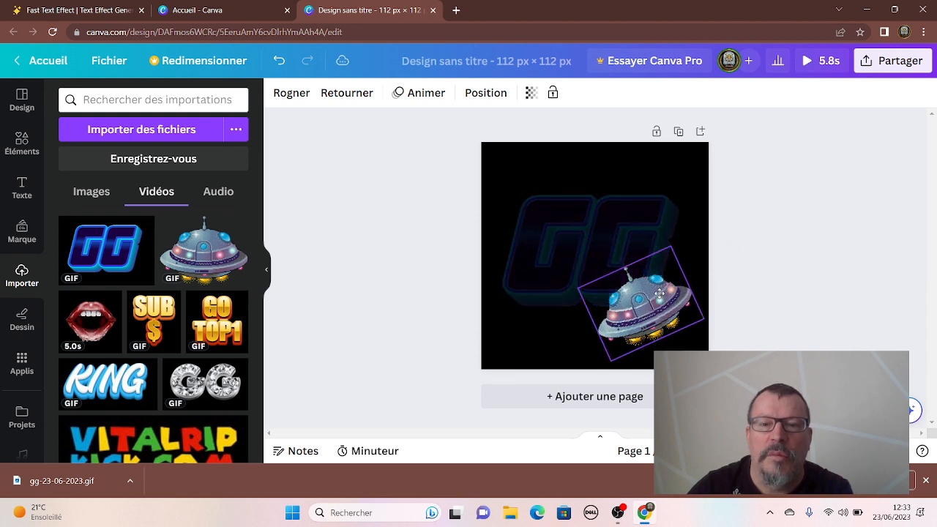
click(805, 291)
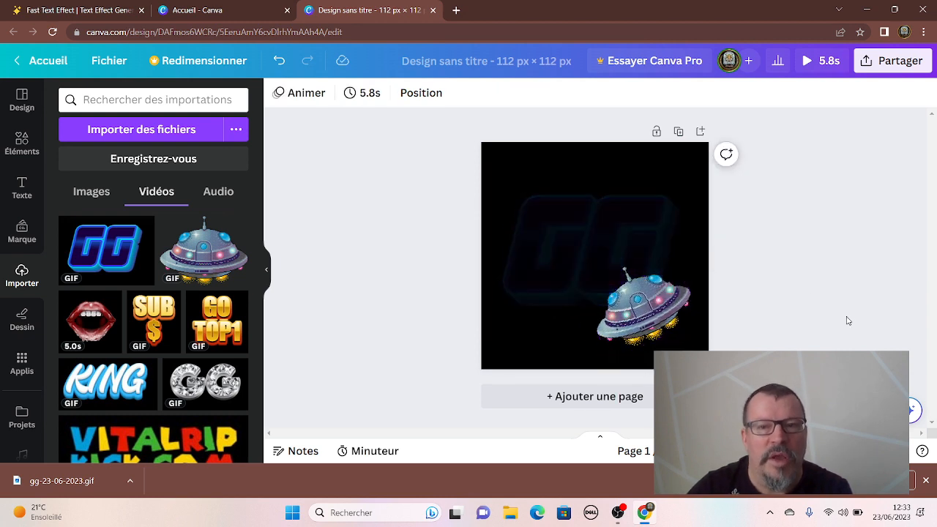
Download the design as a GIF at 112 × 112 px, saved as ggufo in the Images folder.
click(867, 63)
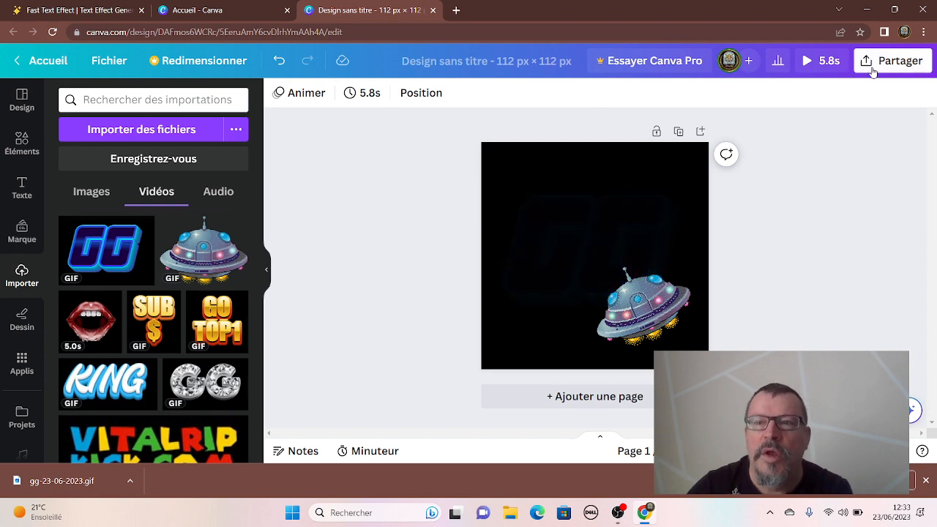
click(715, 376)
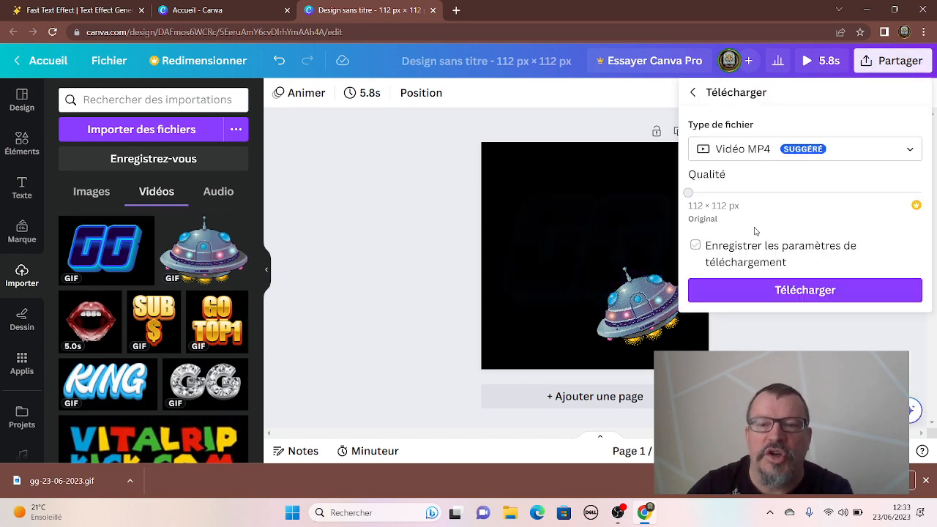
click(753, 156)
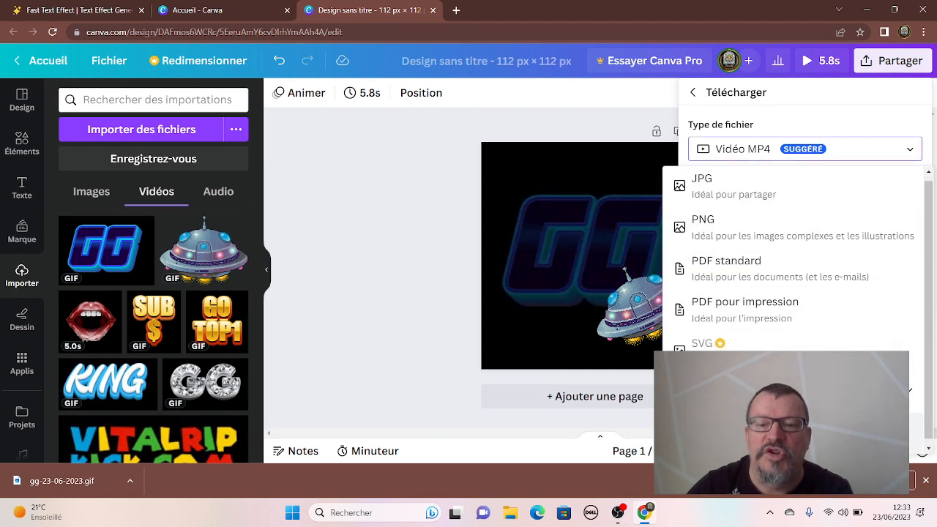
click(724, 424)
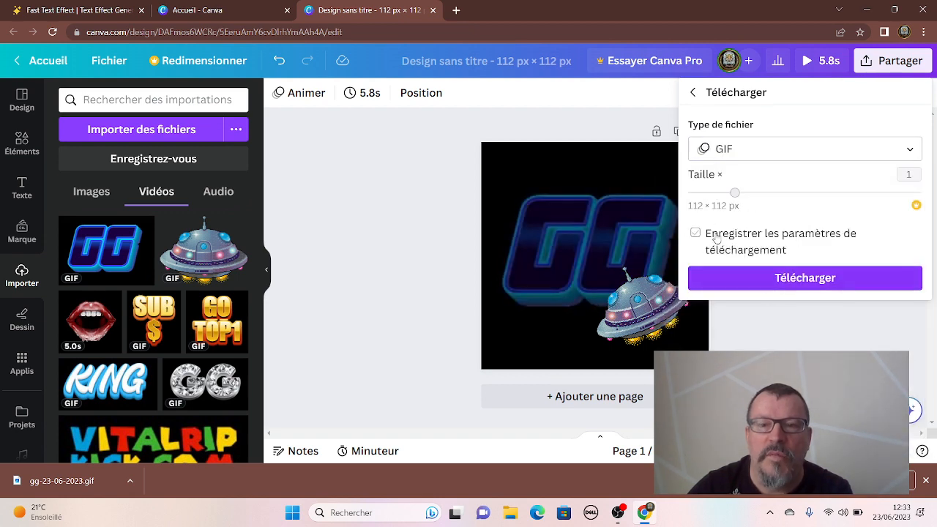
click(765, 276)
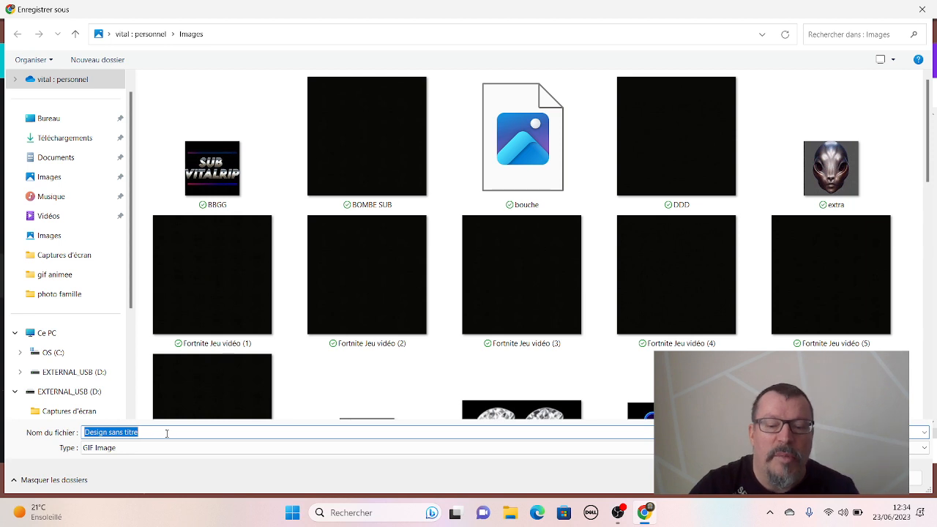
text(gg)
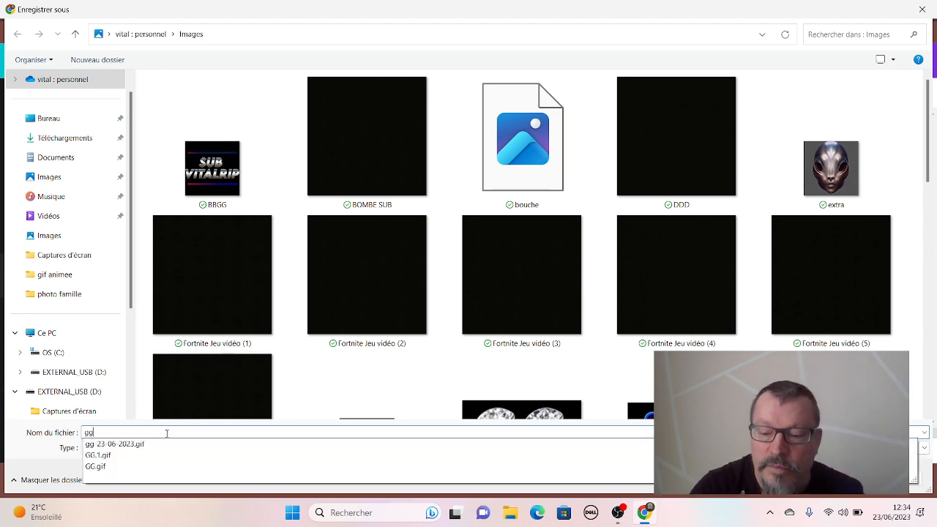
text(ul)
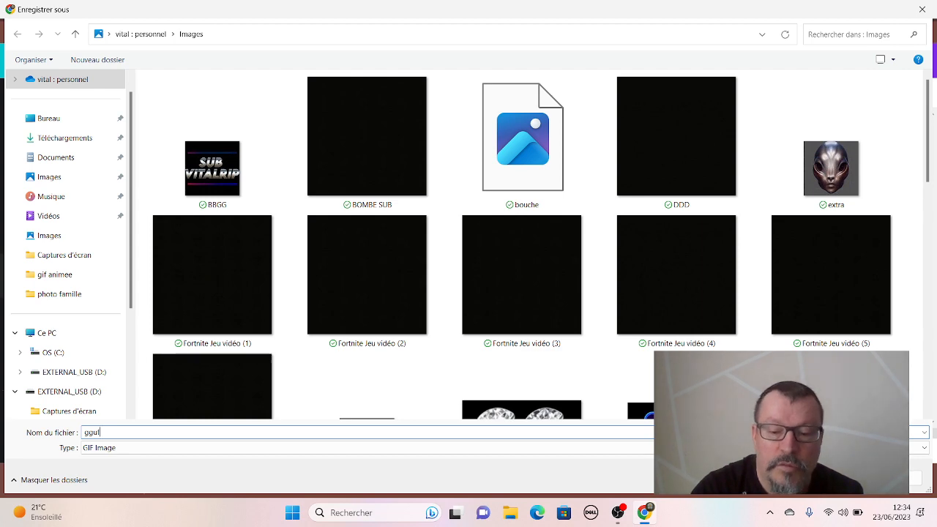
text(fo)
key(Return)
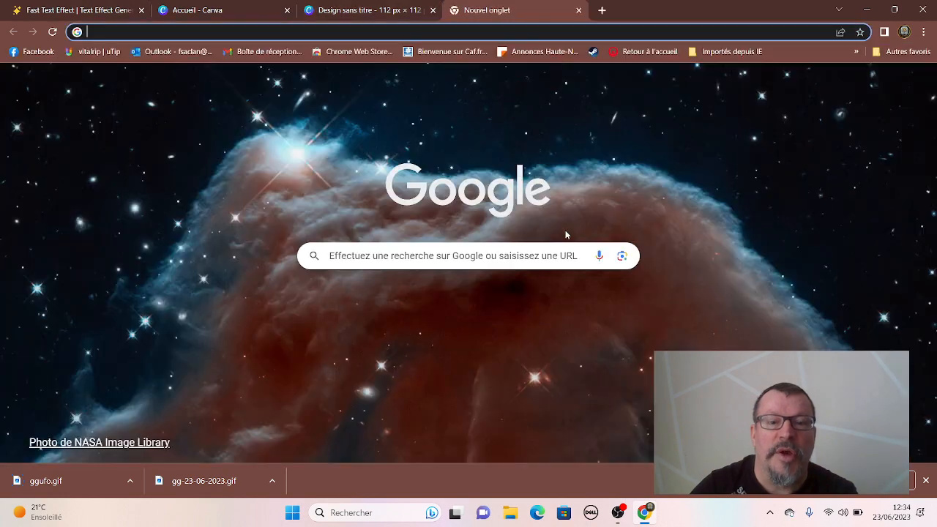
Open the bookmarked Kick channel page in a new browser tab.
click(456, 10)
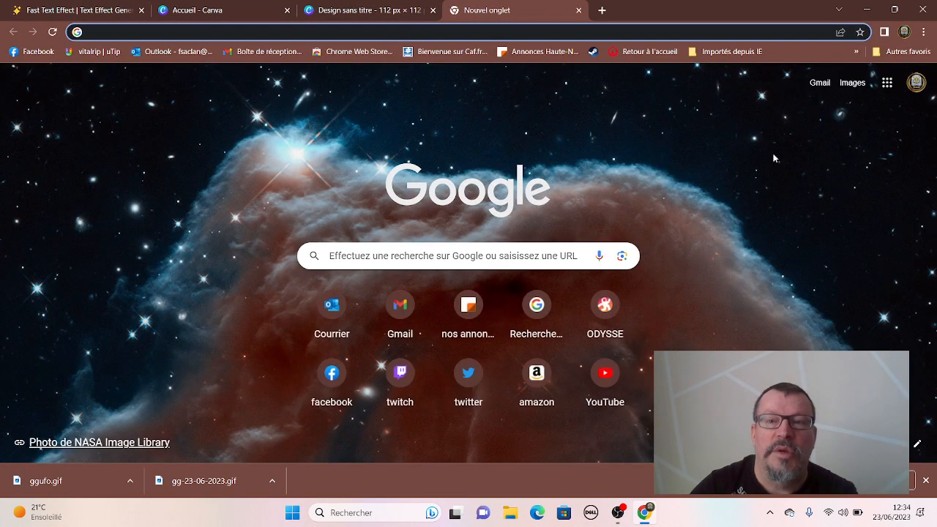
click(906, 51)
scroll(827, 257, down, 5)
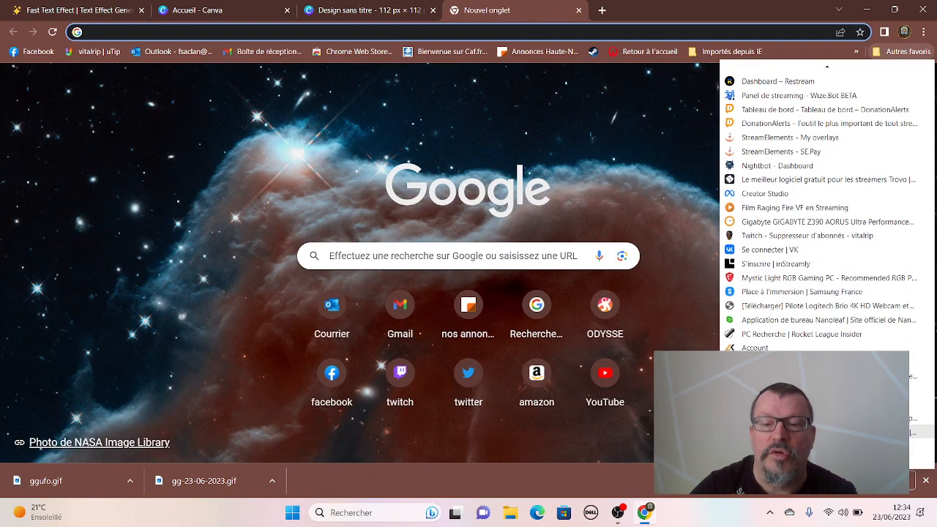
scroll(828, 64, up, 2)
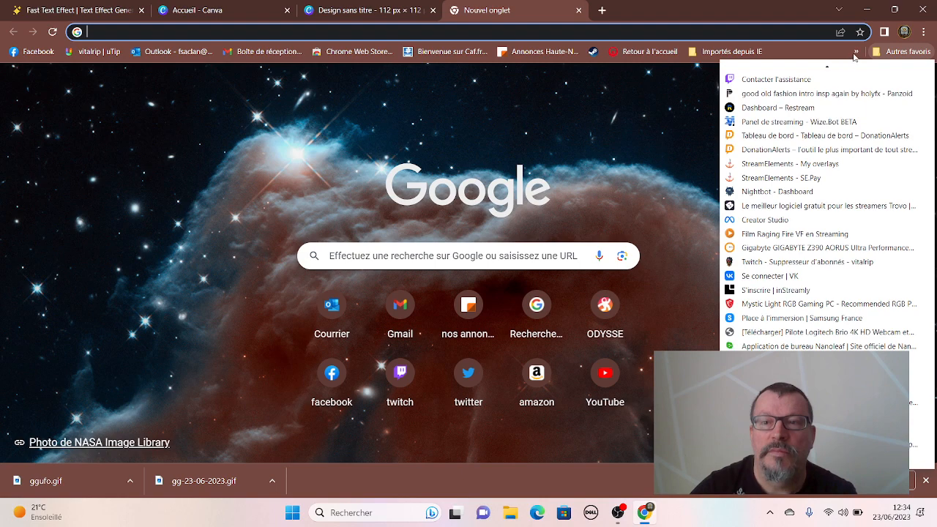
click(855, 53)
scroll(753, 219, down, 10)
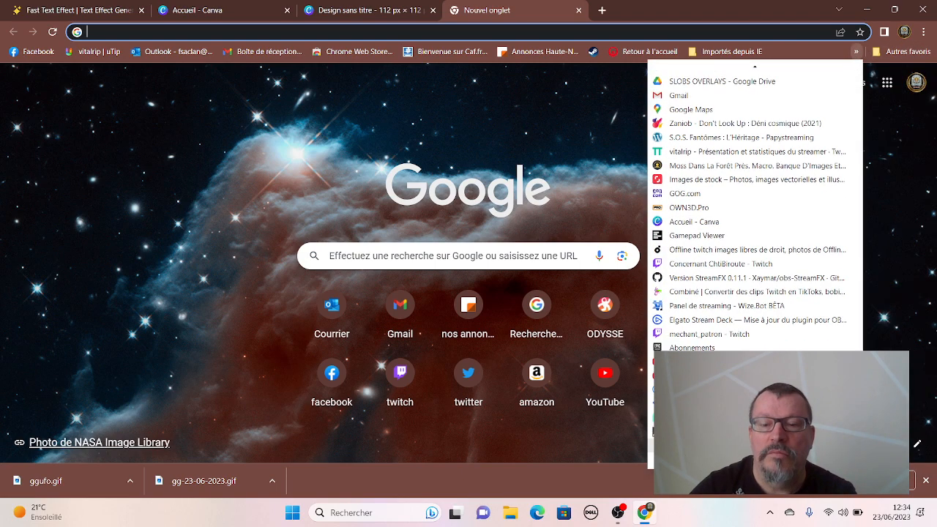
scroll(732, 447, down, 1)
click(732, 454)
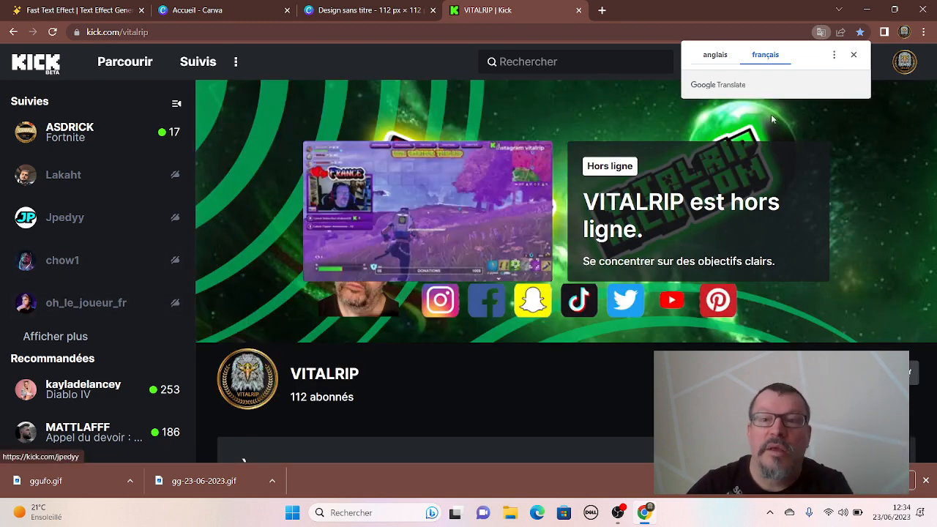
Open the community emotes (Émoticônes) page of the Kick channel's dashboard.
click(904, 61)
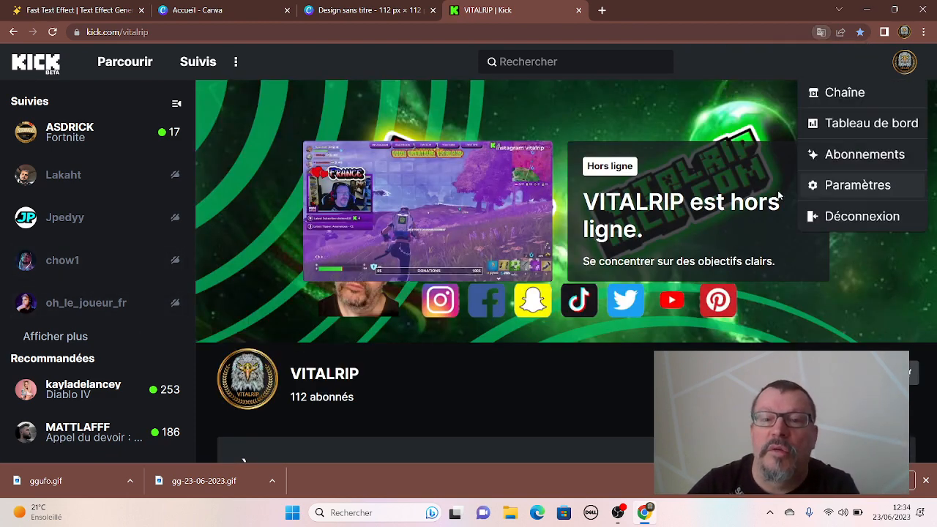
click(848, 125)
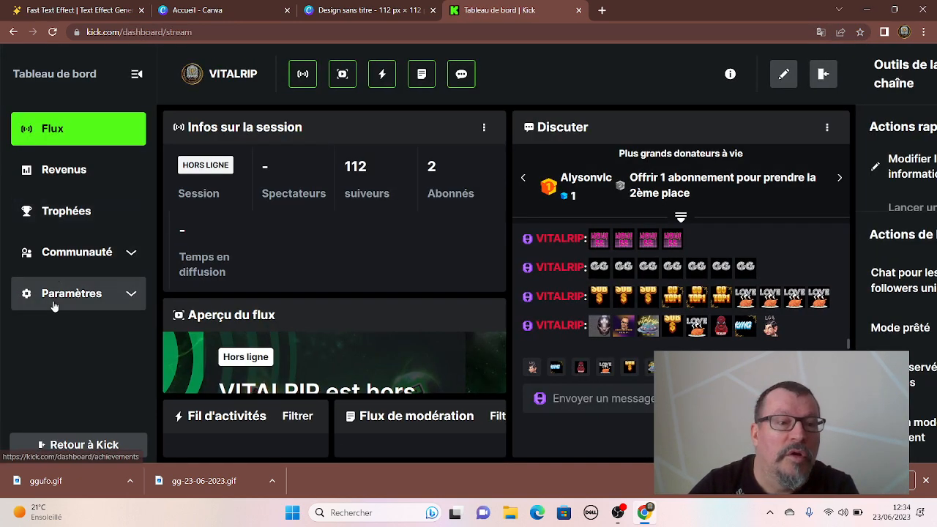
click(51, 251)
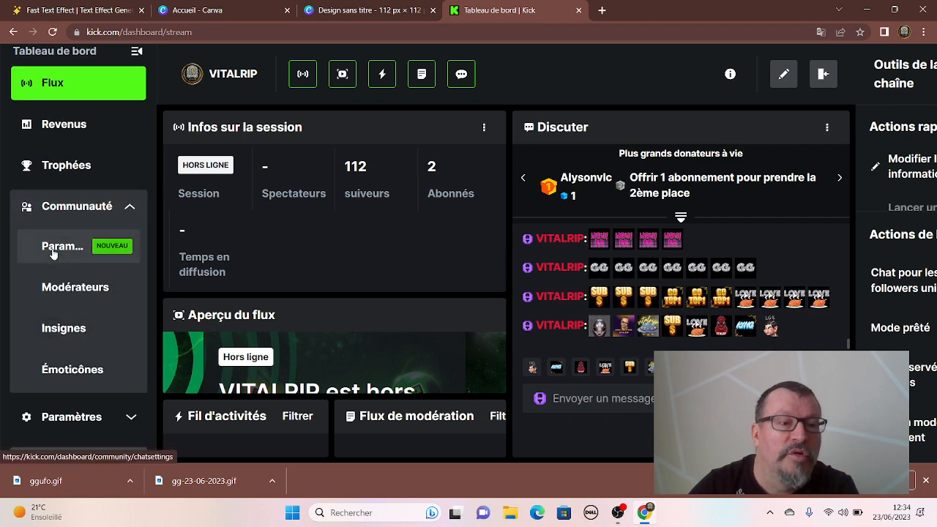
click(70, 371)
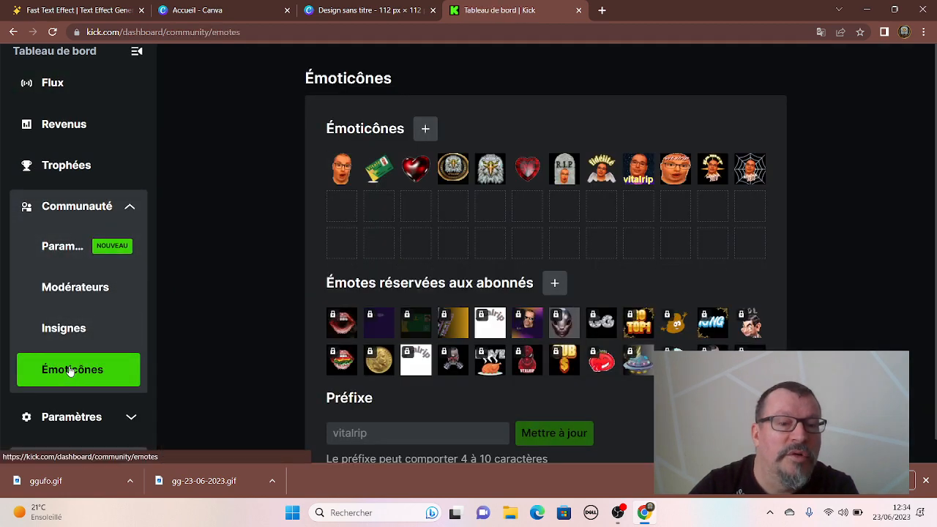
Add the ggufo GIF from the Images folder as a general channel emote named bbgg.
click(426, 128)
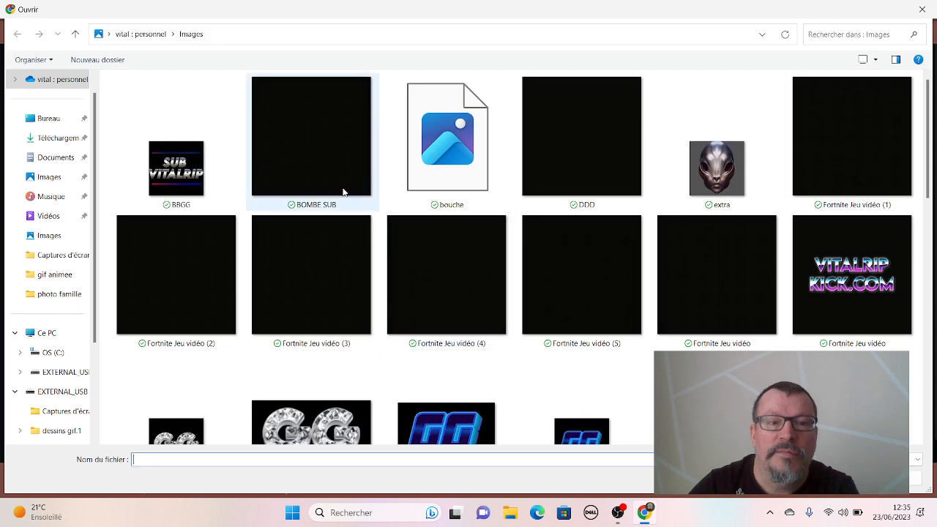
scroll(448, 256, down, 3)
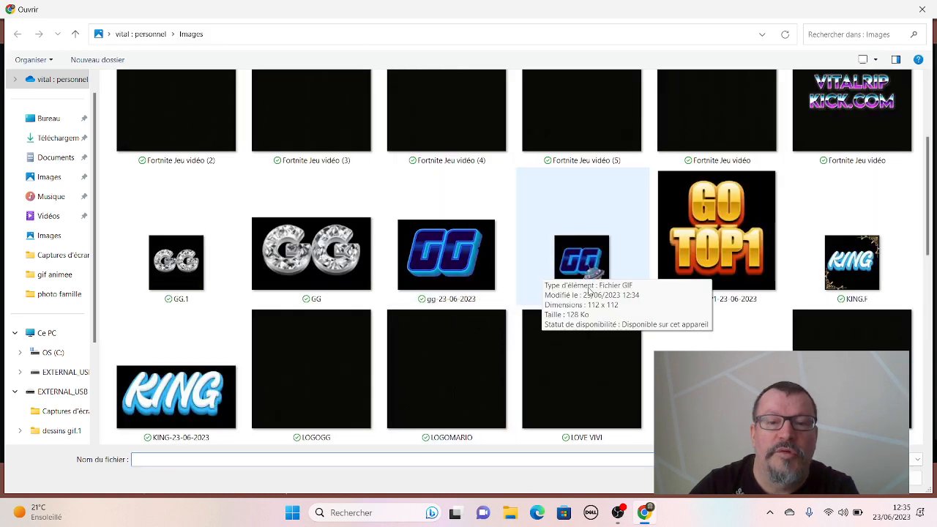
double_click(594, 268)
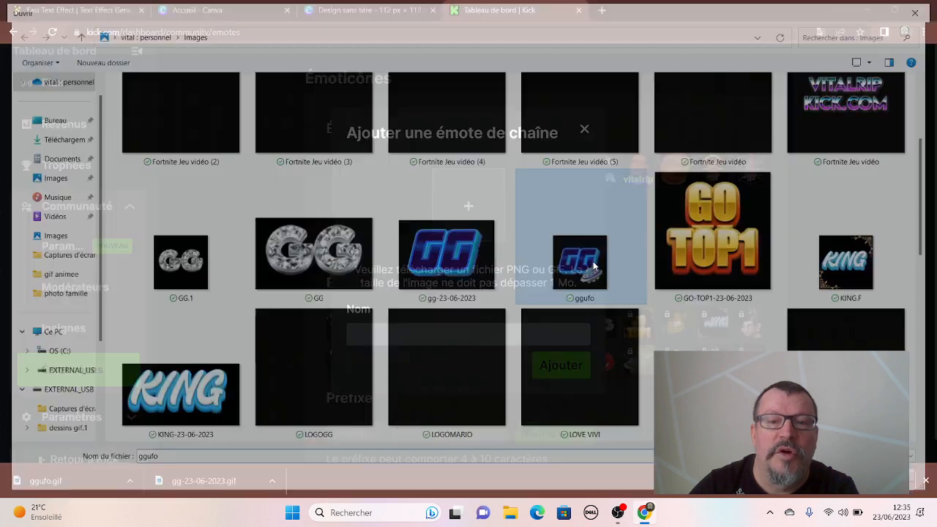
click(408, 331)
text(bbgg)
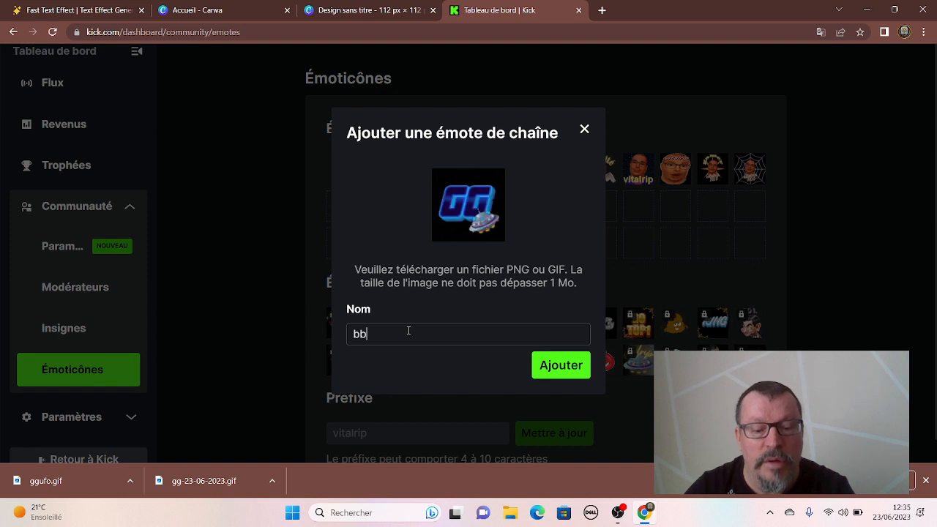
click(554, 366)
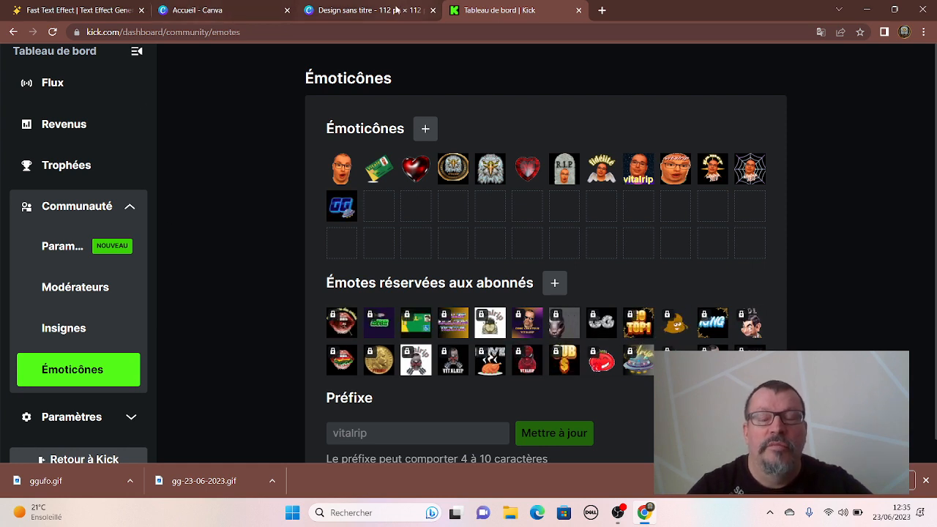
mouse_move(395, 9)
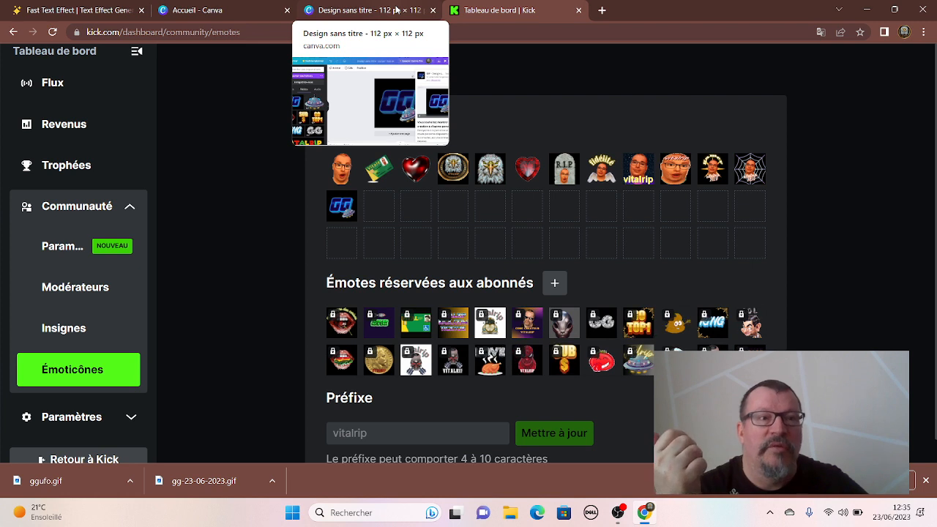